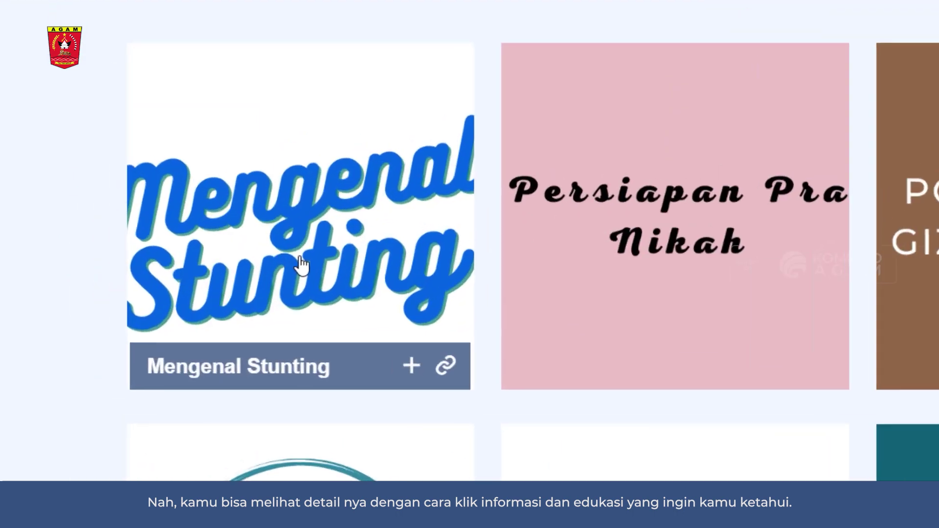
# Step: View the Mengenal Stunting and Persiapan Pra Nikah articles, then return to the home page
pyautogui.click(301, 259)
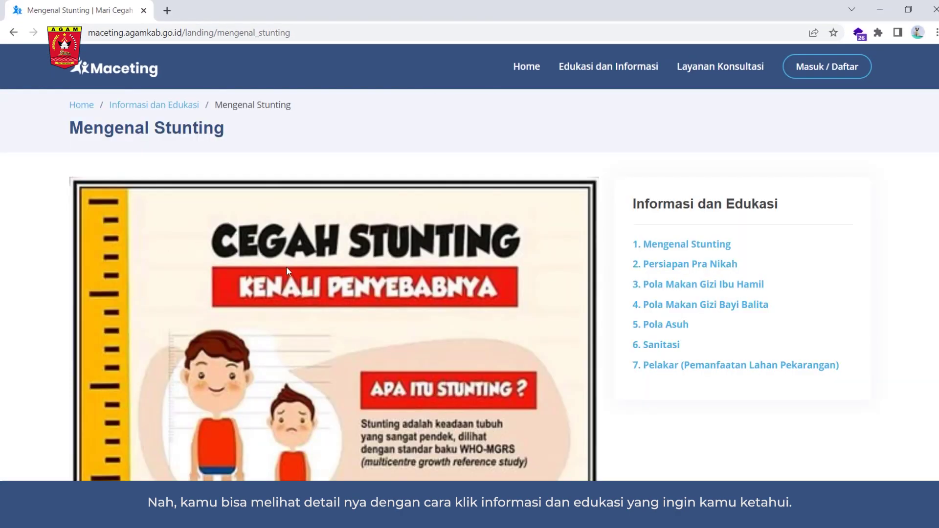
pyautogui.click(717, 269)
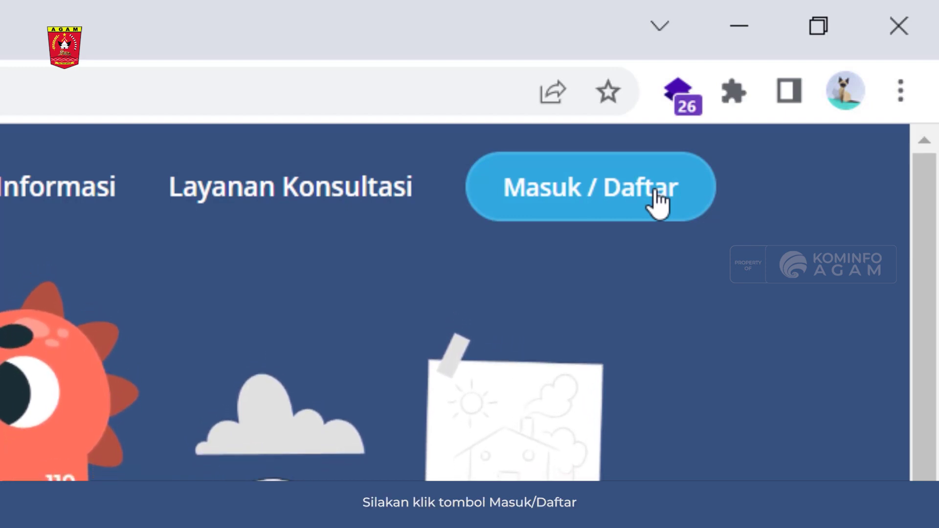
# Step: Register a new account with a full name, username and password, and acknowledge the saved notice
pyautogui.click(657, 200)
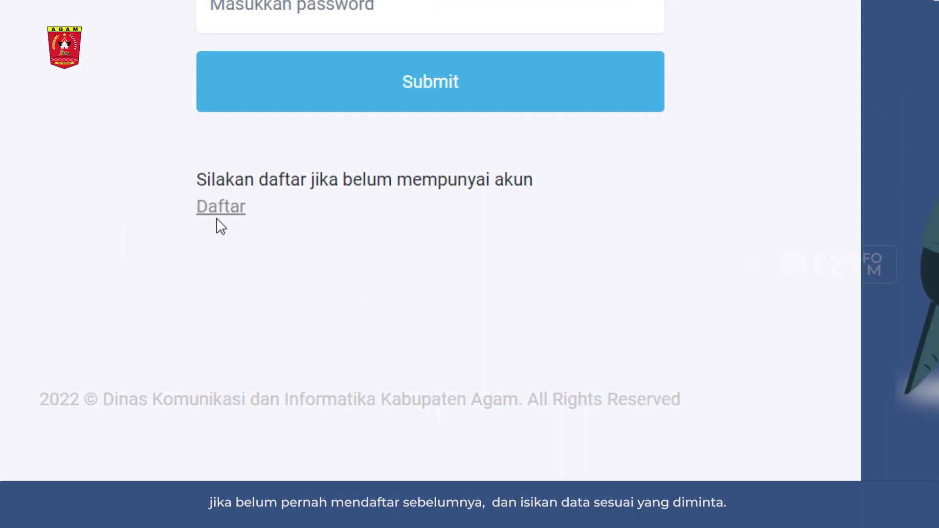
pyautogui.click(219, 209)
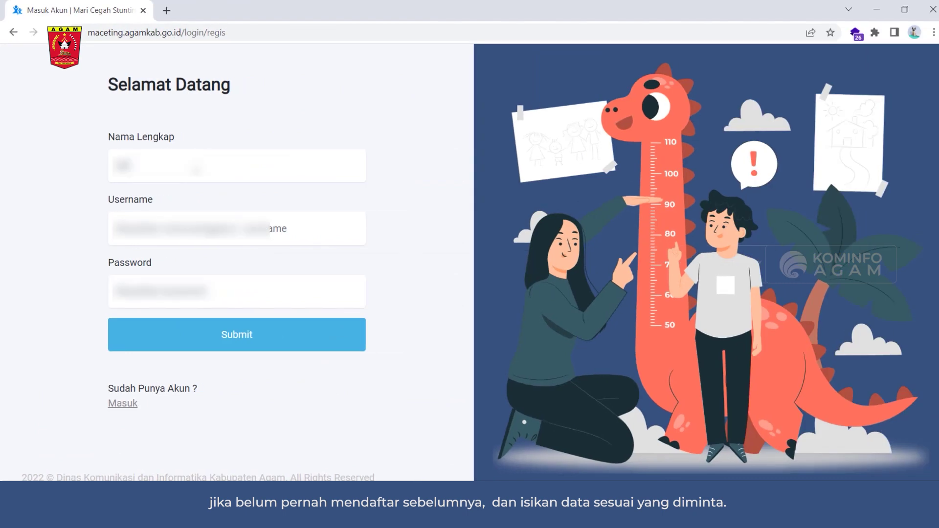
pyautogui.write('ashari')
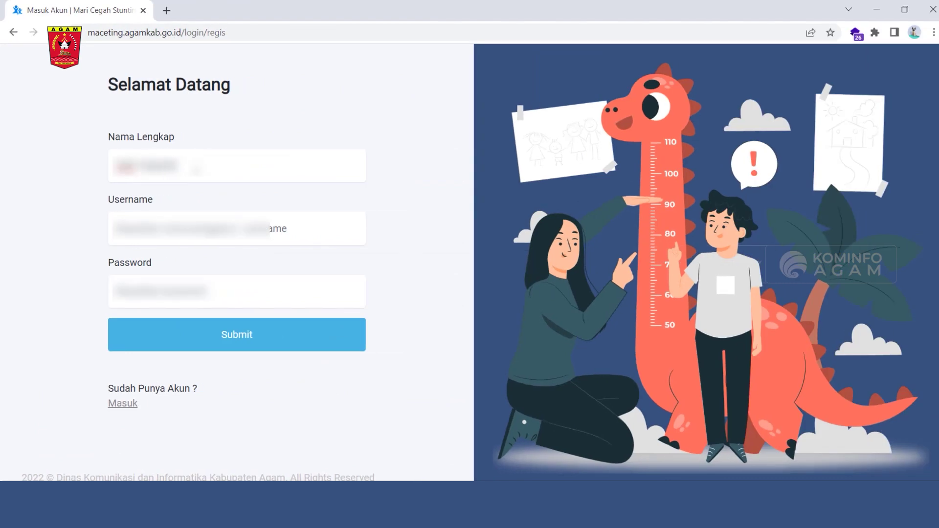
pyautogui.click(236, 229)
pyautogui.write('ashari')
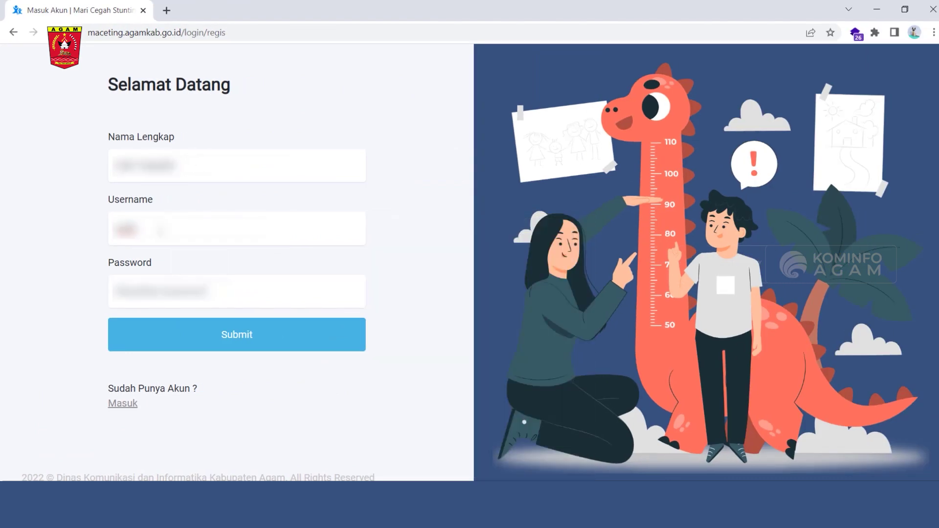
pyautogui.write('22')
pyautogui.press('Tab')
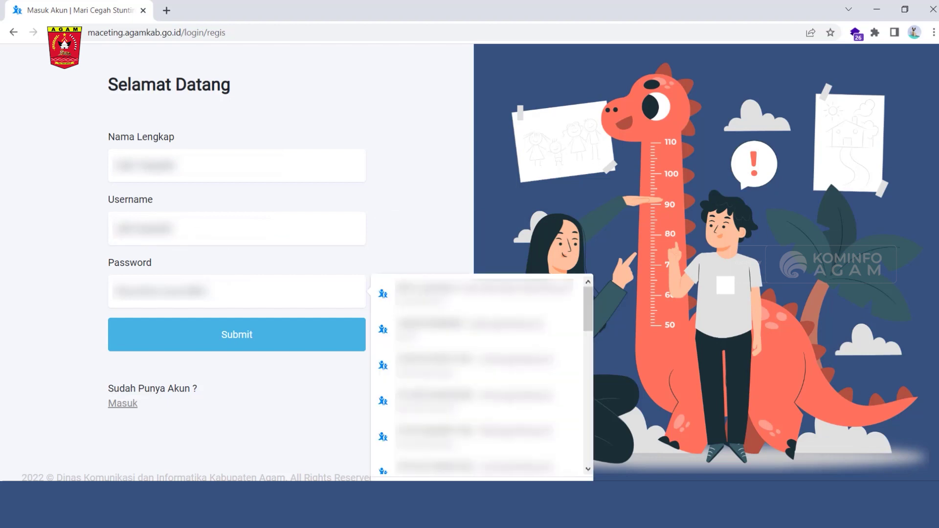
pyautogui.press('Return')
pyautogui.write('****')
pyautogui.click(246, 340)
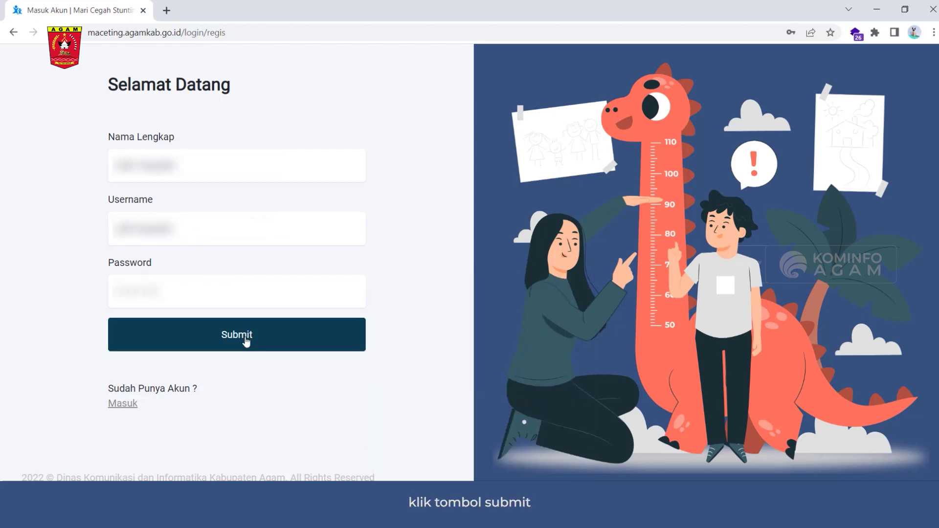
pyautogui.click(246, 340)
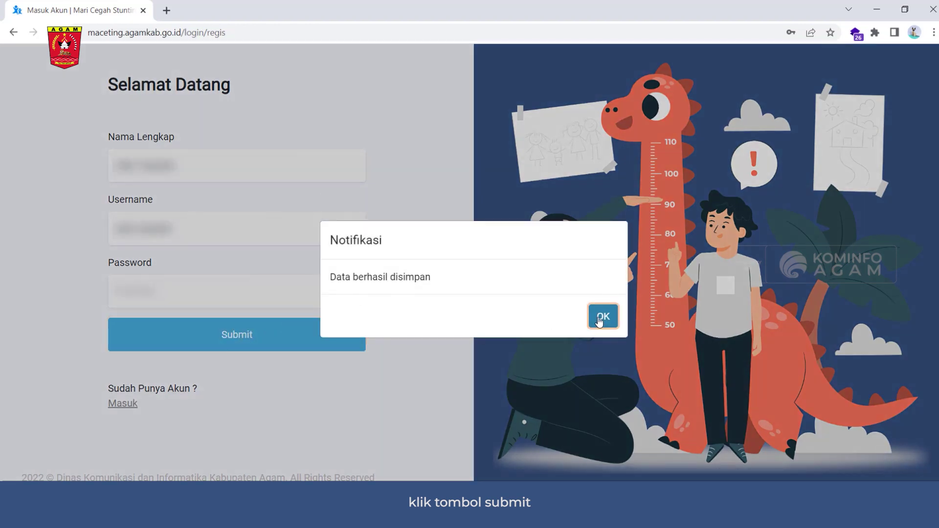
pyautogui.click(603, 316)
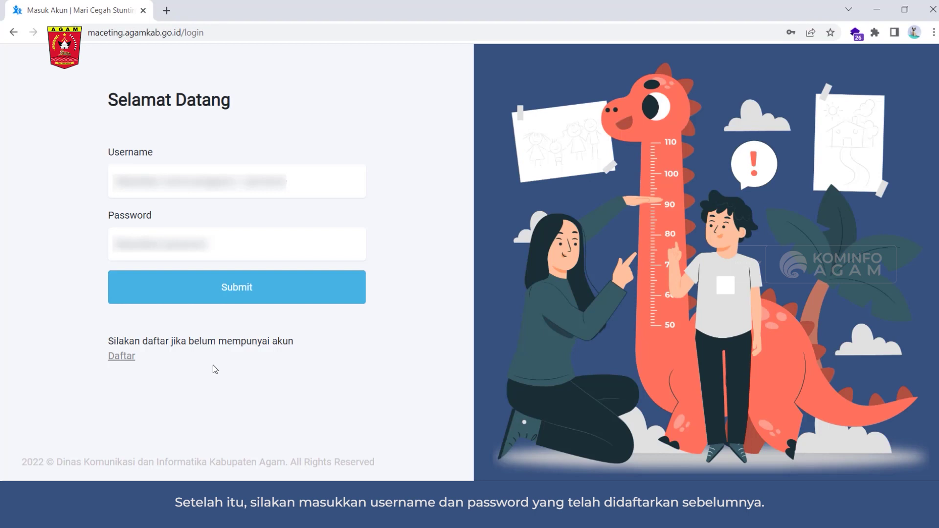
# Step: Log in with the new account's username and password and dismiss the Berhasil Masuk notice
pyautogui.click(168, 195)
pyautogui.write('use')
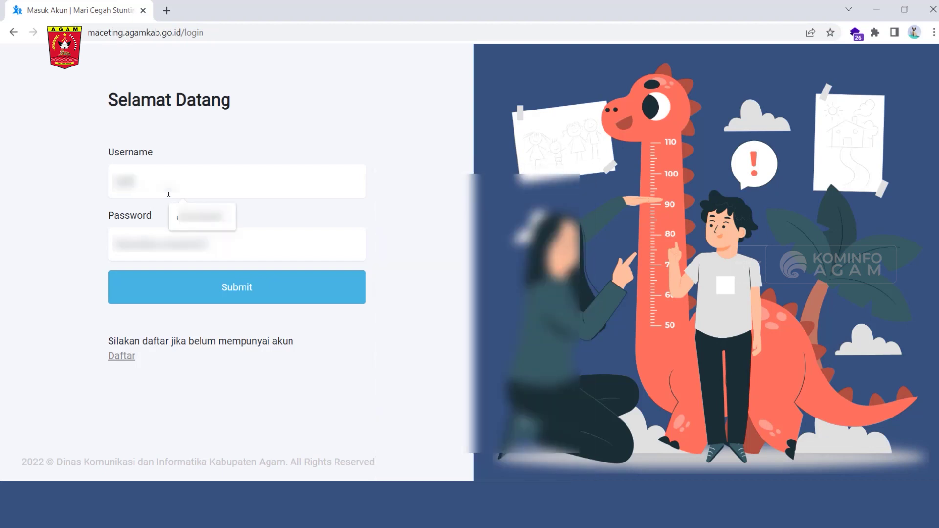
pyautogui.write('rname')
pyautogui.press('Tab')
pyautogui.write('password')
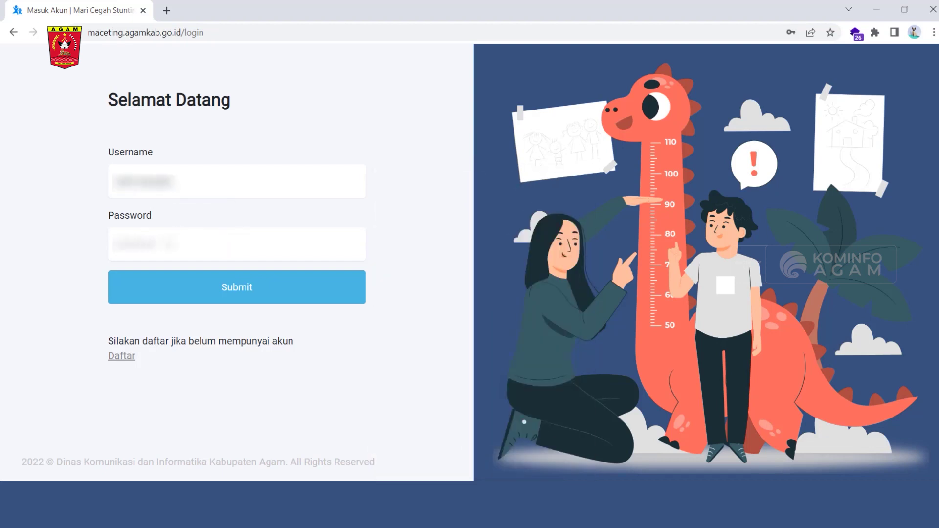
pyautogui.click(238, 290)
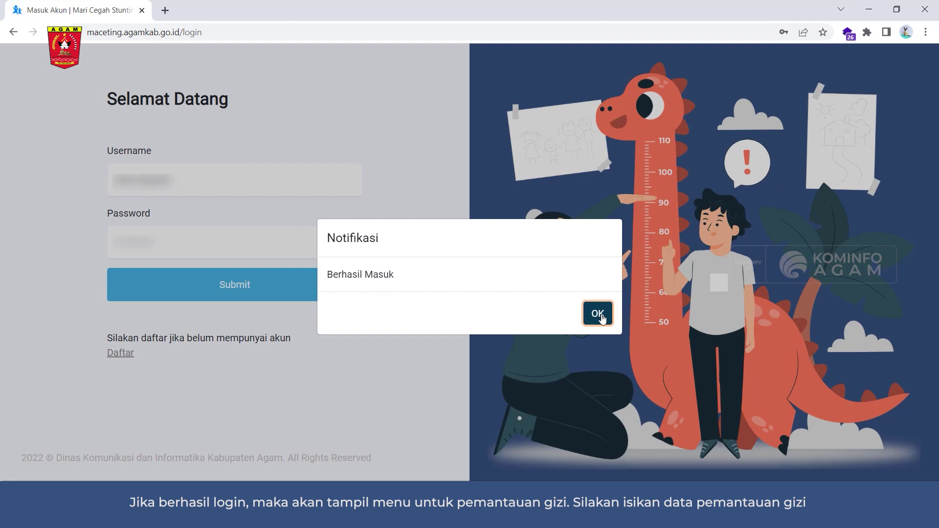
pyautogui.click(600, 317)
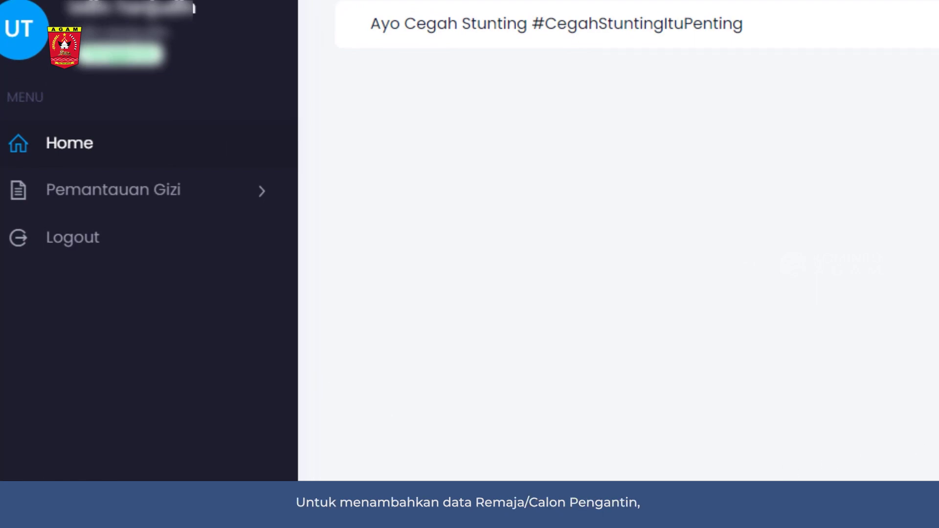
# Step: Open the empty Remaja/Calon Pengantin list under Pemantauan Gizi and start a new record
pyautogui.click(172, 202)
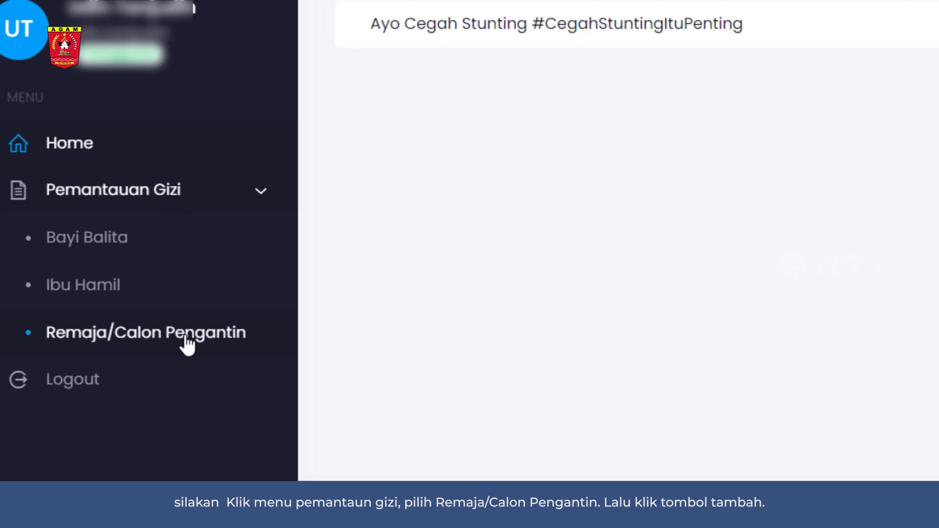
pyautogui.click(186, 337)
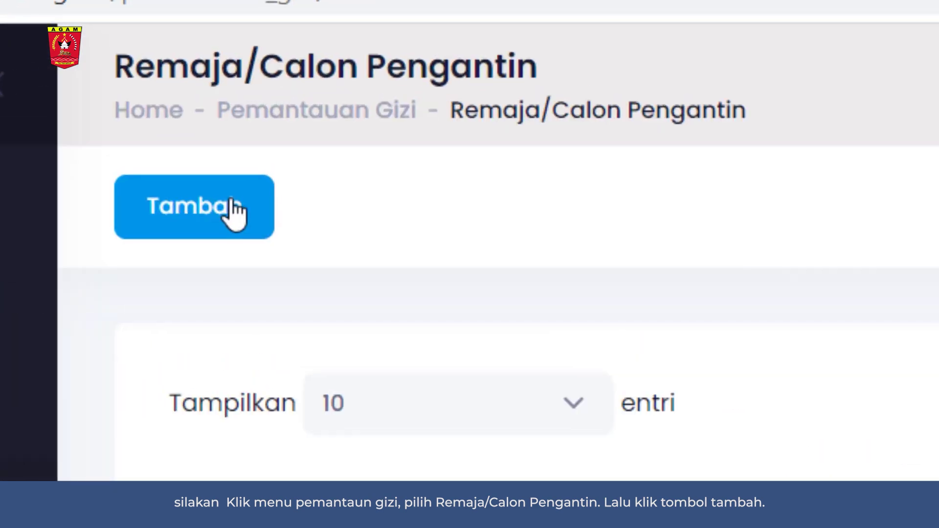
pyautogui.click(233, 201)
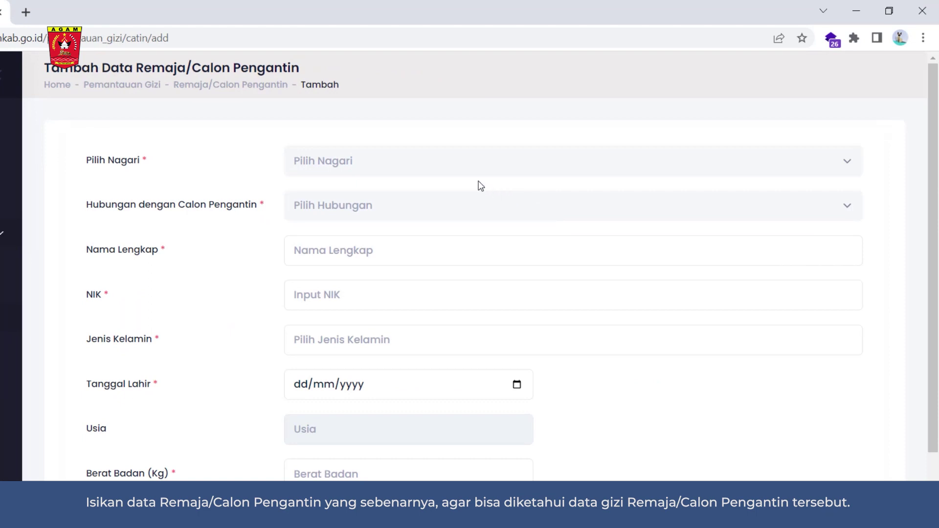
# Step: Set nagari LUBUK BASUNG and relationship Orangtua, enter the name and NIK, and choose Perempuan
pyautogui.click(371, 166)
pyautogui.write('lubu')
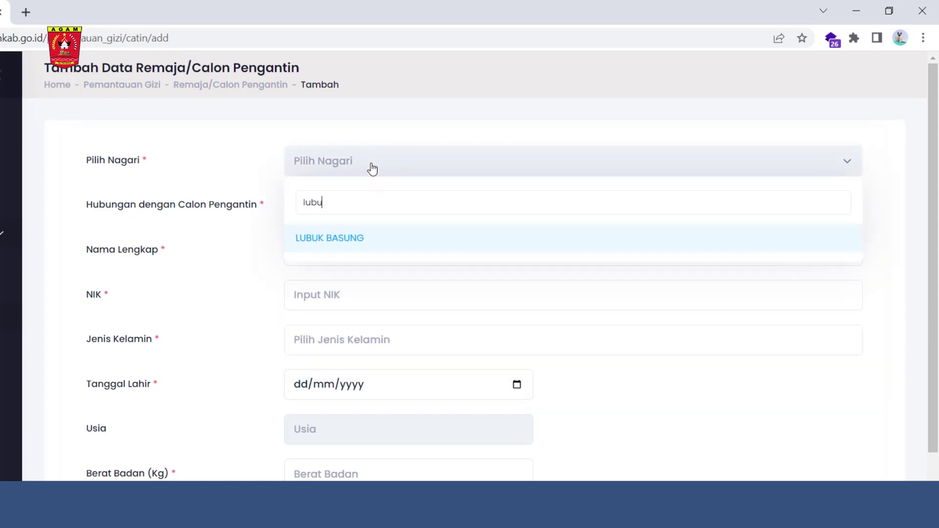
pyautogui.click(348, 247)
pyautogui.click(354, 211)
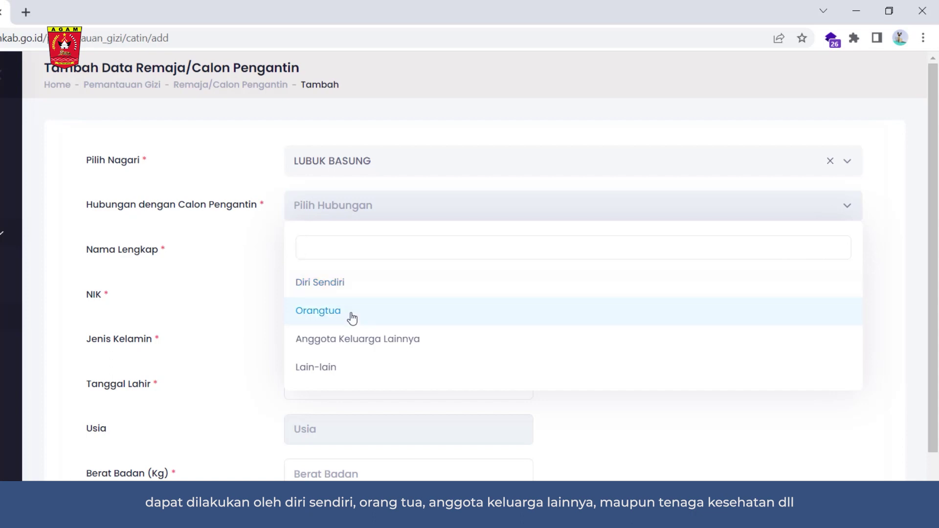
pyautogui.click(353, 313)
pyautogui.click(362, 251)
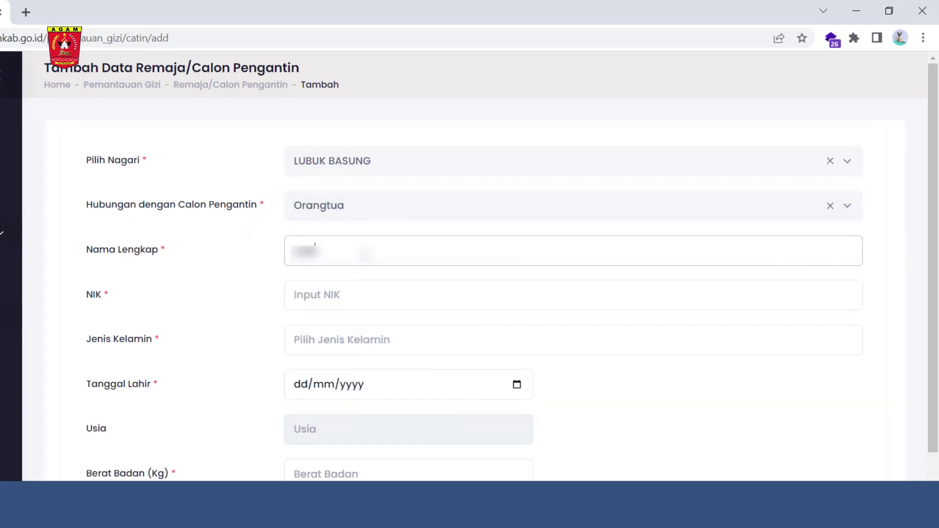
pyautogui.write('ni')
pyautogui.click(352, 300)
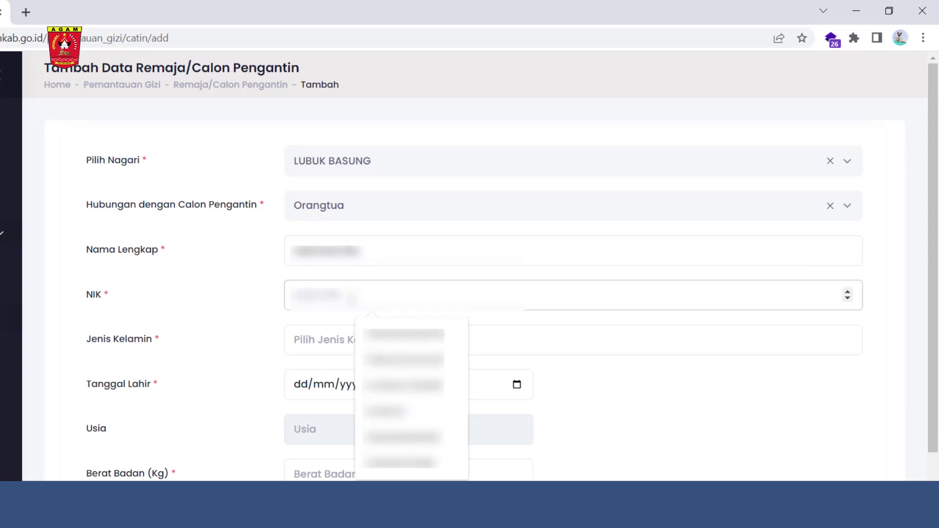
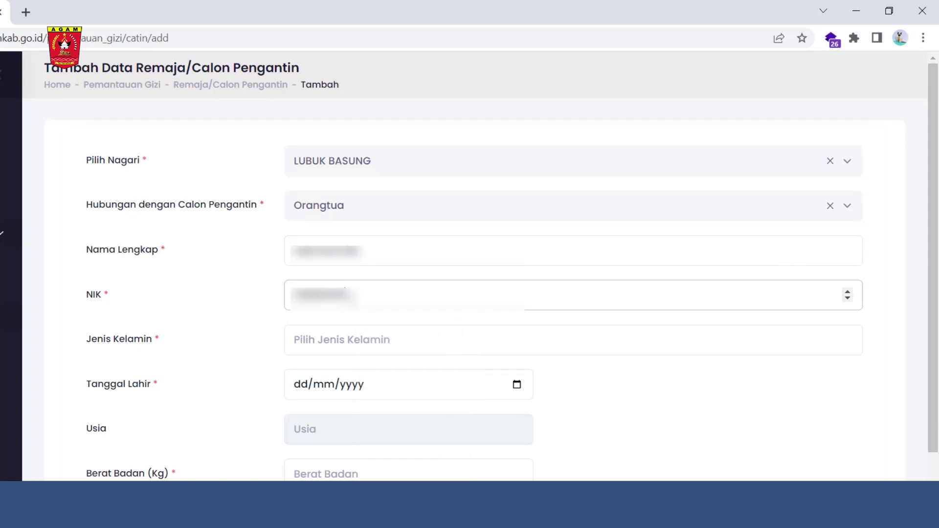
pyautogui.click(371, 341)
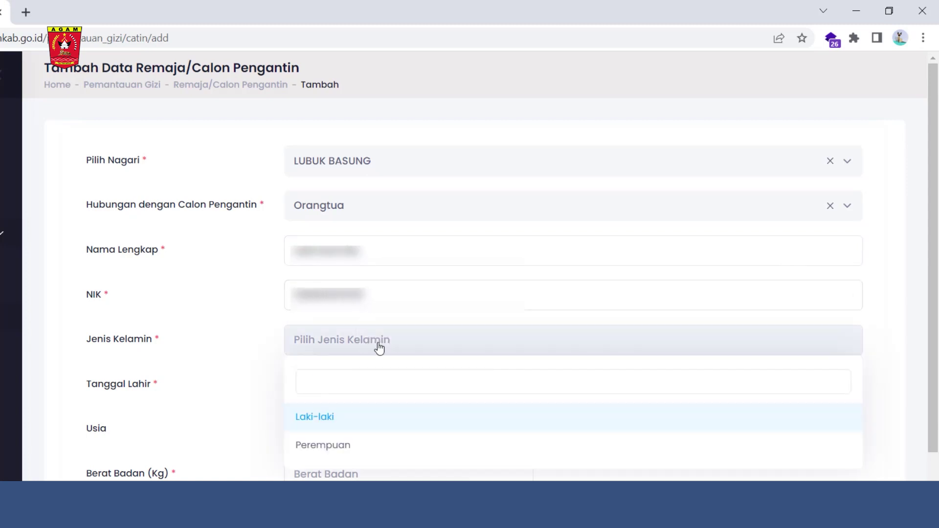
pyautogui.click(344, 452)
# Step: Set the birth date to 12 October 1995
pyautogui.scroll(-3, 409, 409)
pyautogui.click(517, 241)
pyautogui.click(321, 272)
pyautogui.scroll(5, 326, 348)
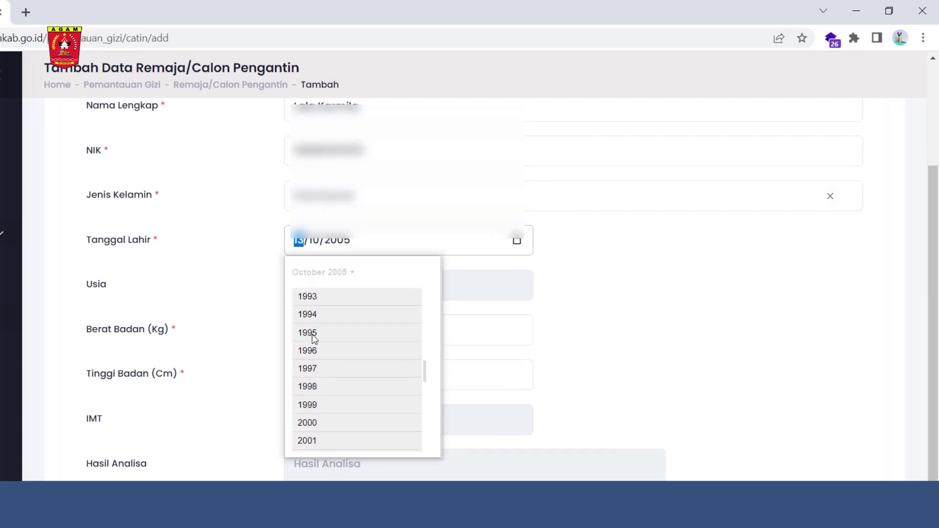
pyautogui.click(313, 332)
pyautogui.click(347, 369)
pyautogui.click(386, 339)
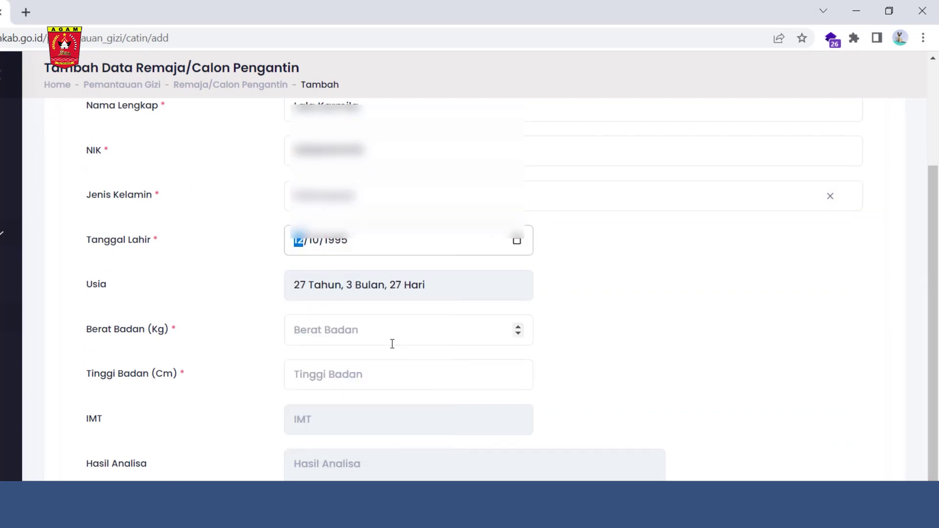
# Step: Enter weight 58 kg and height 158 cm, then save the bride-to-be record
pyautogui.click(378, 335)
pyautogui.write('58')
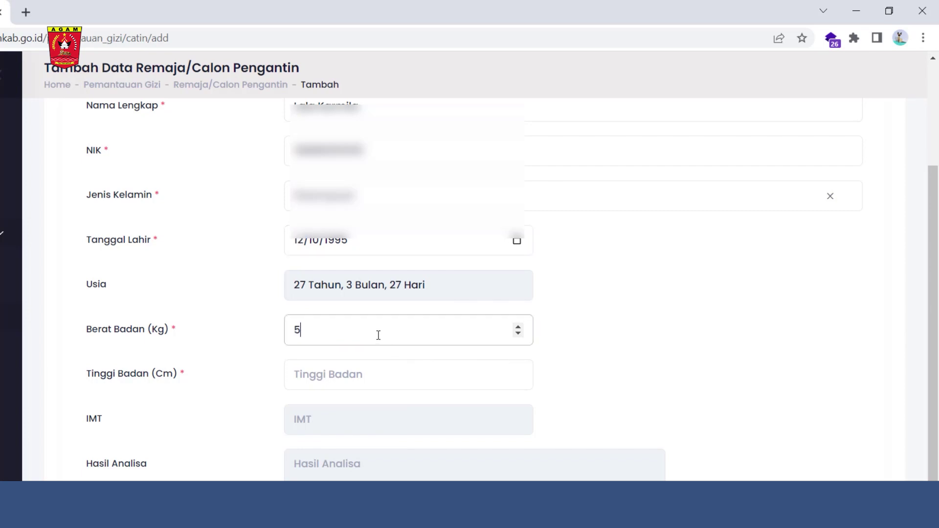
pyautogui.click(364, 379)
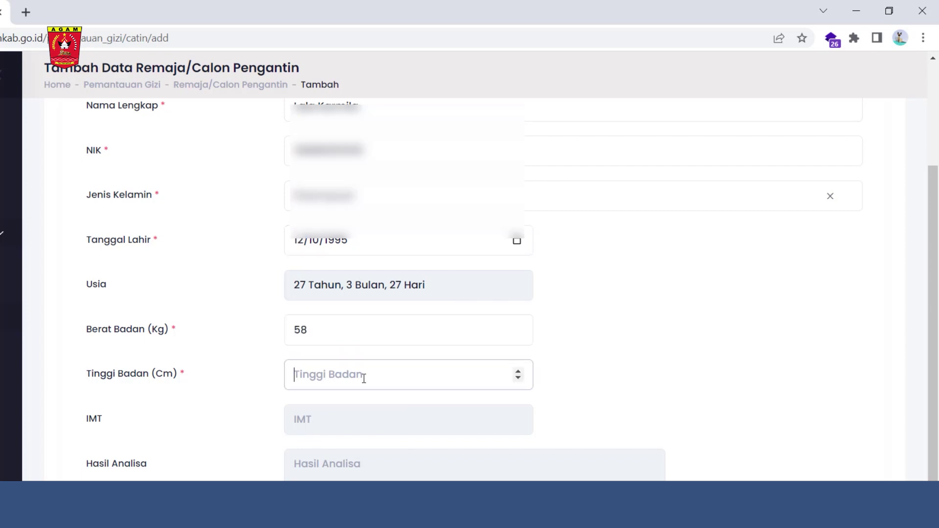
pyautogui.write('158')
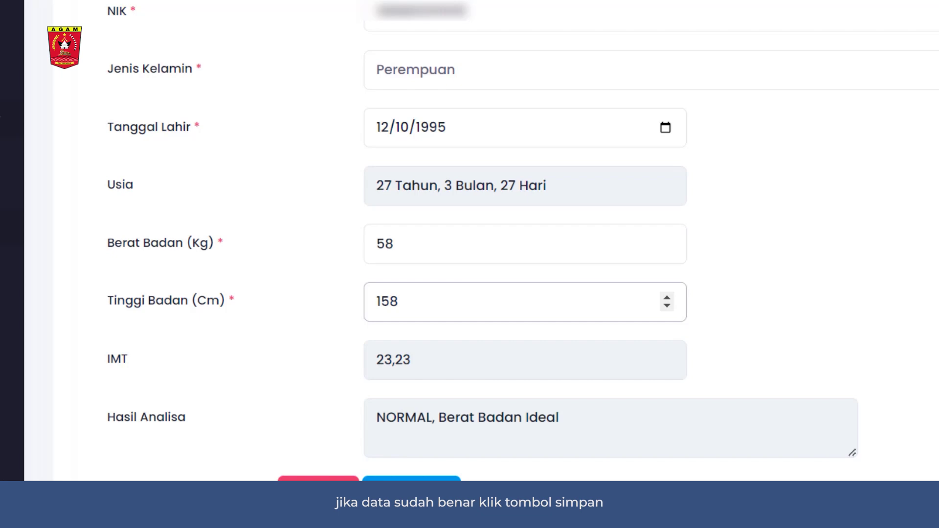
pyautogui.click(412, 487)
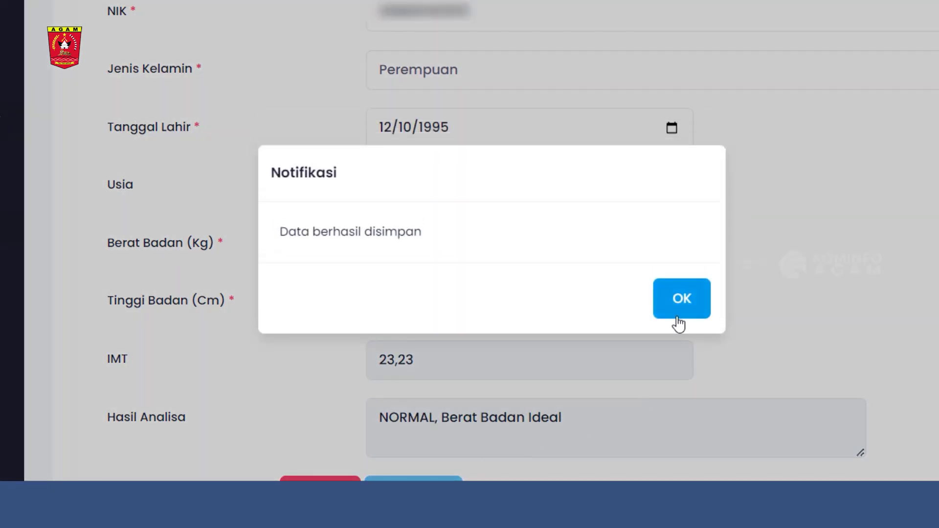
# Step: Dismiss the saved notice and start a new Ibu Hamil record from Pemantauan Gizi
pyautogui.click(683, 307)
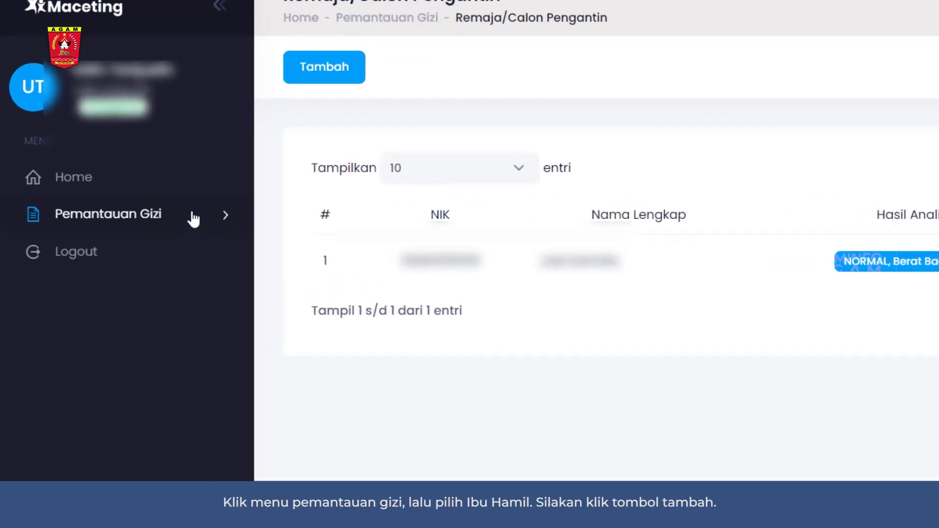
pyautogui.click(194, 220)
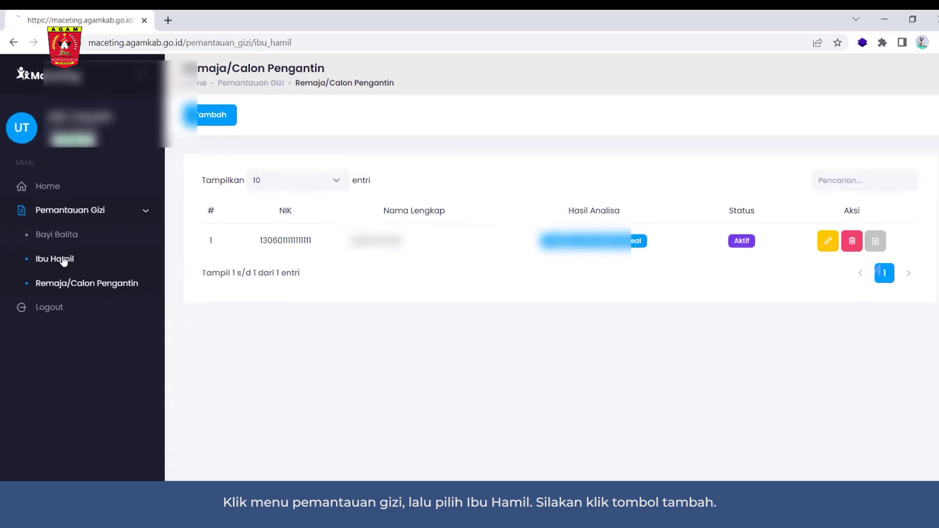
pyautogui.click(97, 293)
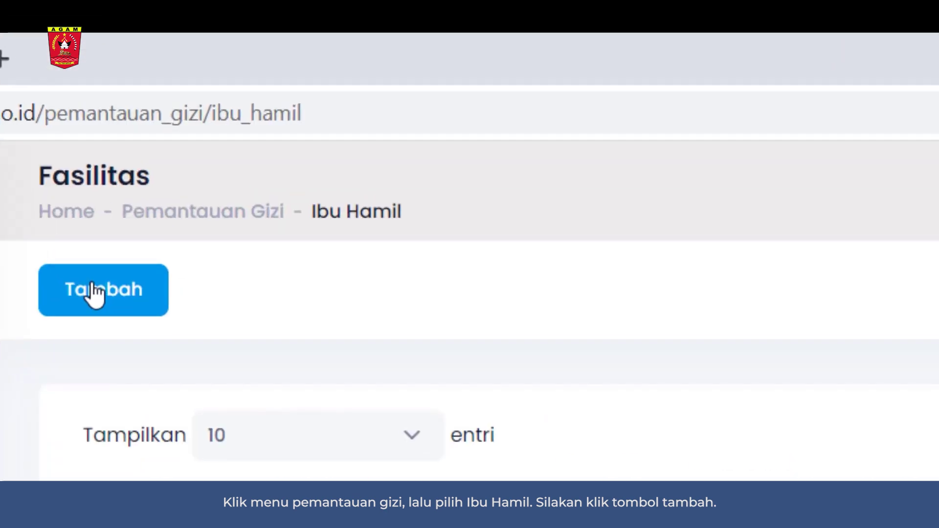
pyautogui.click(94, 292)
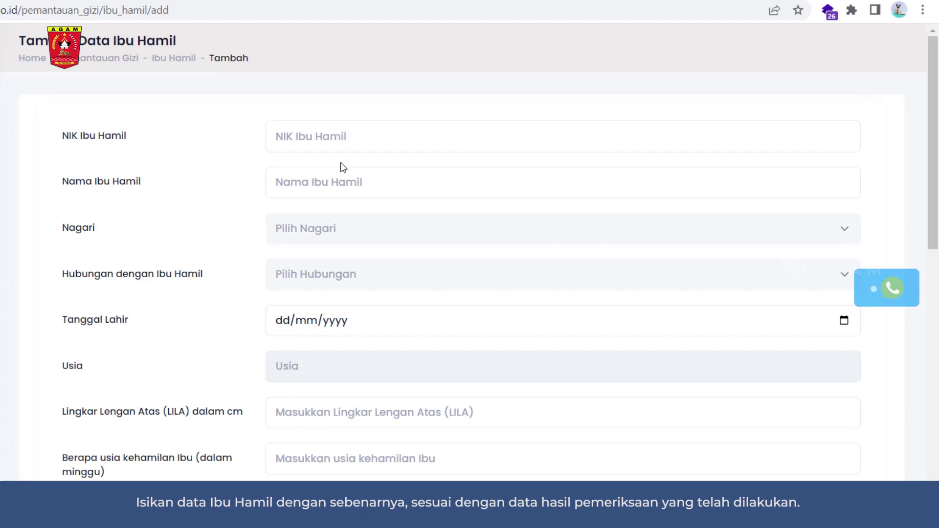
# Step: Enter the mother's NIK and name, and choose LUBUK BASUNG as the Nagari
pyautogui.click(341, 143)
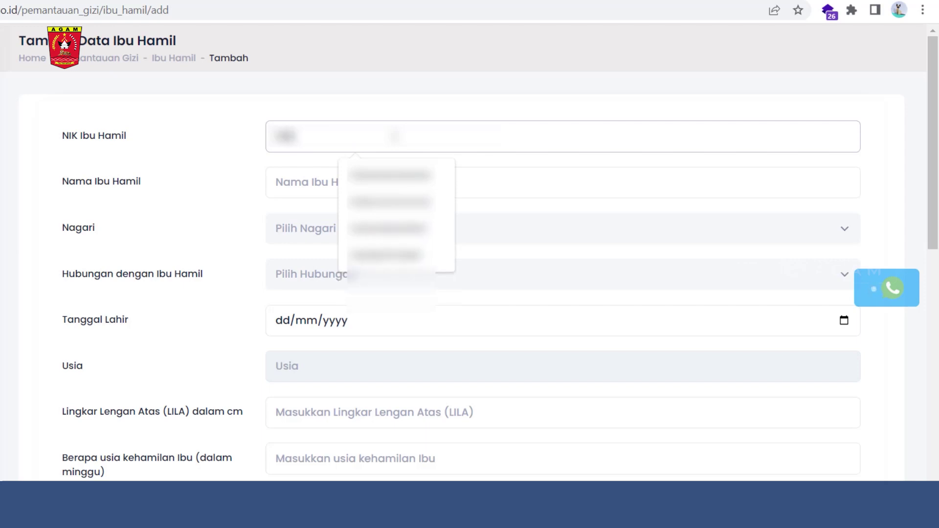
pyautogui.write('01234567')
pyautogui.press('Tab')
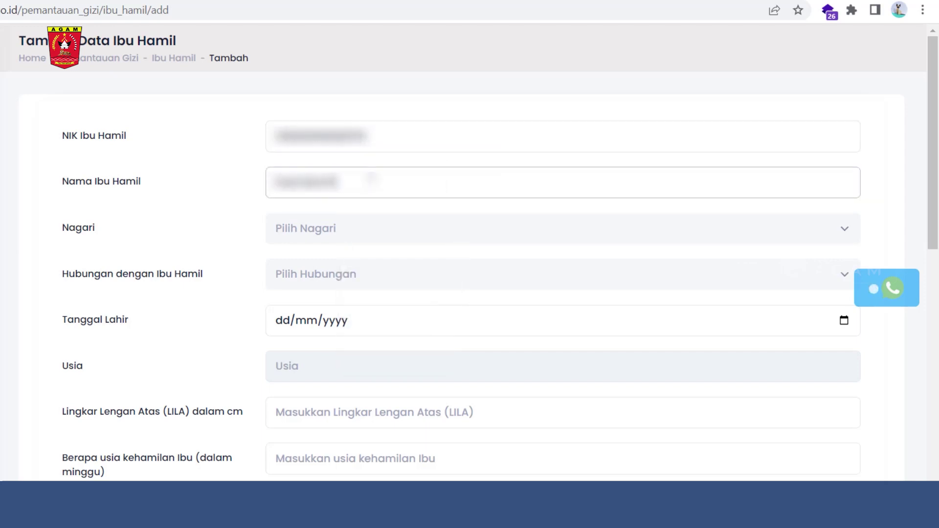
pyautogui.click(370, 228)
pyautogui.write('lubu')
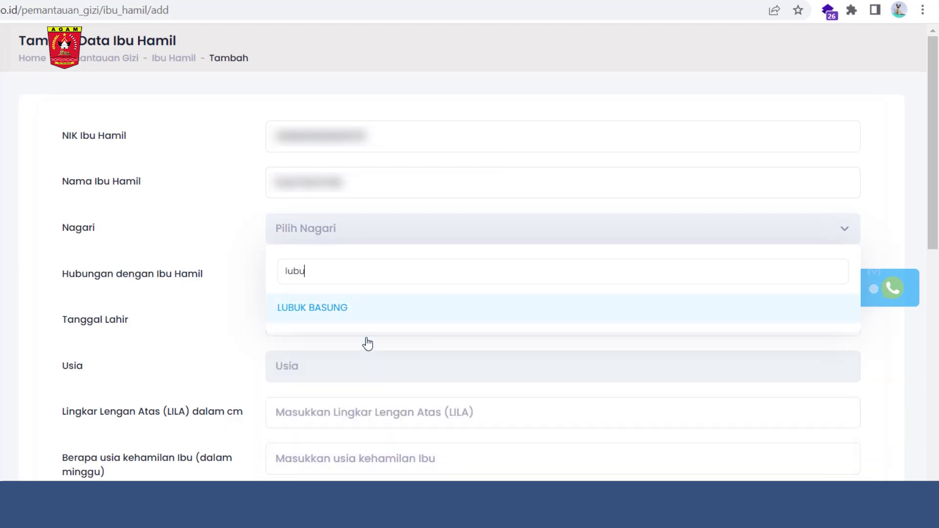
pyautogui.click(353, 313)
pyautogui.click(844, 320)
pyautogui.click(306, 353)
pyautogui.scroll(5, 293, 426)
pyautogui.scroll(8, 296, 430)
pyautogui.click(304, 428)
pyautogui.click(326, 433)
pyautogui.click(325, 422)
# Step: Enter LILA 22, pregnancy age 30 weeks, pre-pregnancy weight 58 kg and height 147 cm
pyautogui.scroll(-3, 324, 310)
pyautogui.click(324, 267)
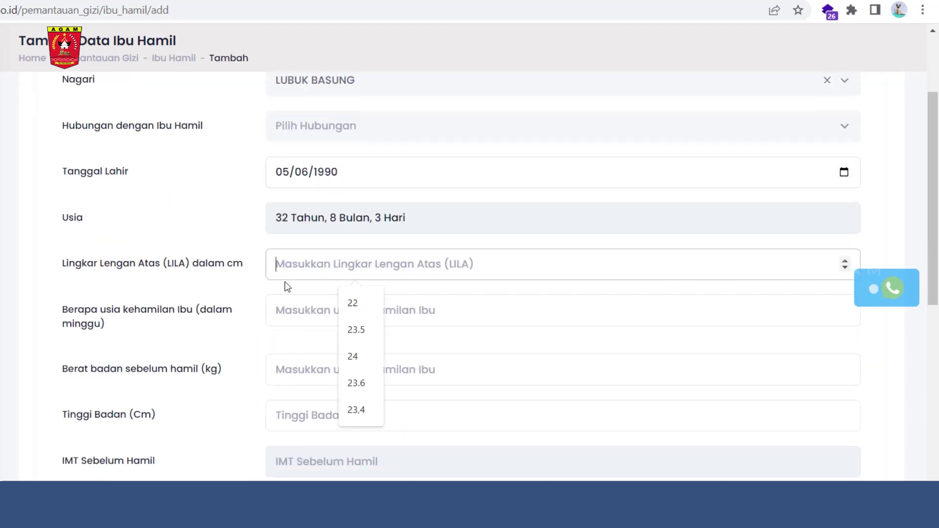
pyautogui.click(352, 302)
pyautogui.click(287, 311)
pyautogui.write('30')
pyautogui.click(346, 367)
pyautogui.write('58')
pyautogui.click(332, 417)
pyautogui.write('147')
# Step: Enter current weight 65 kg and Hb 11
pyautogui.scroll(-5, 346, 442)
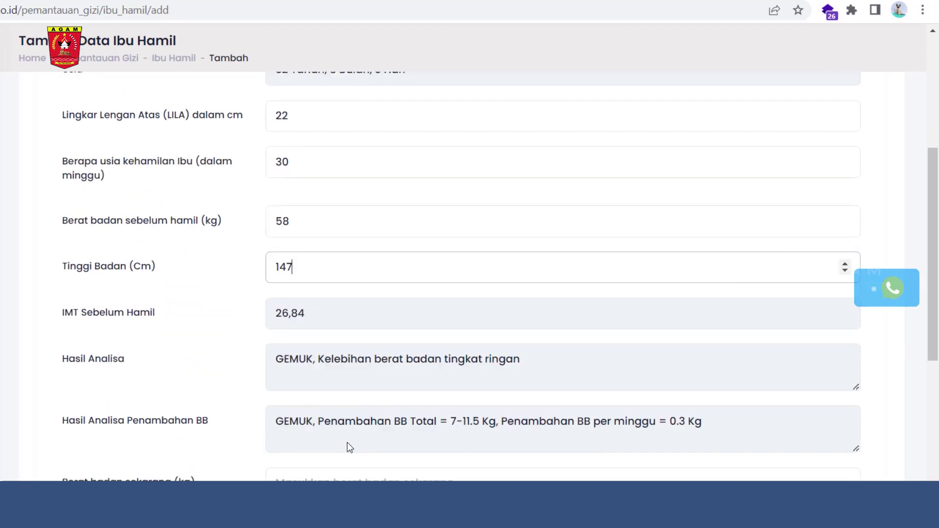
pyautogui.click(336, 412)
pyautogui.write('65')
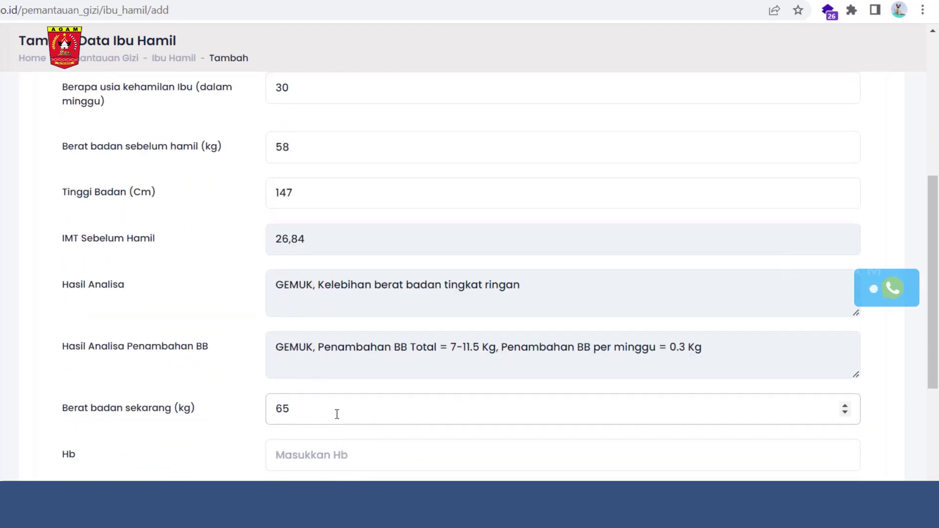
pyautogui.scroll(-3, 332, 331)
pyautogui.click(336, 308)
pyautogui.write('11')
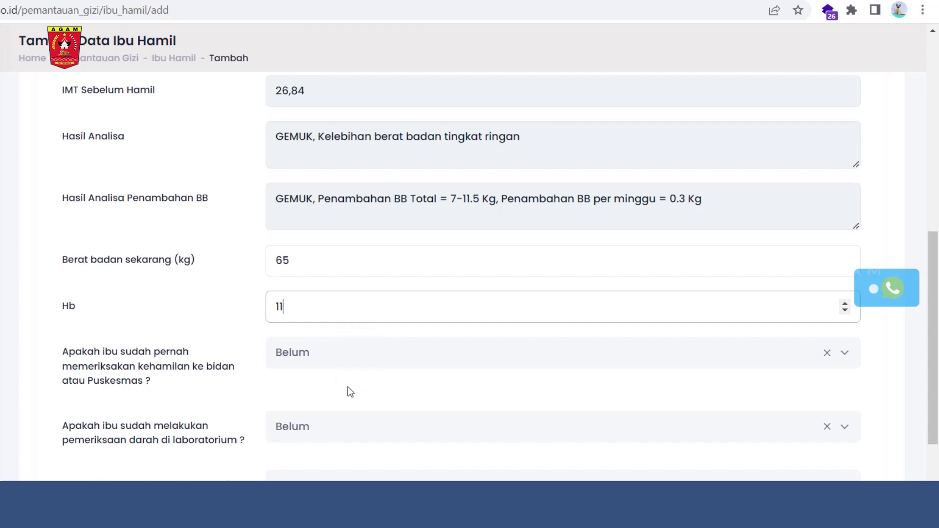
# Step: Answer the check-up question, Belum for lab blood test, Sudah for iron tablets, Iya for nutritious food
pyautogui.click(348, 361)
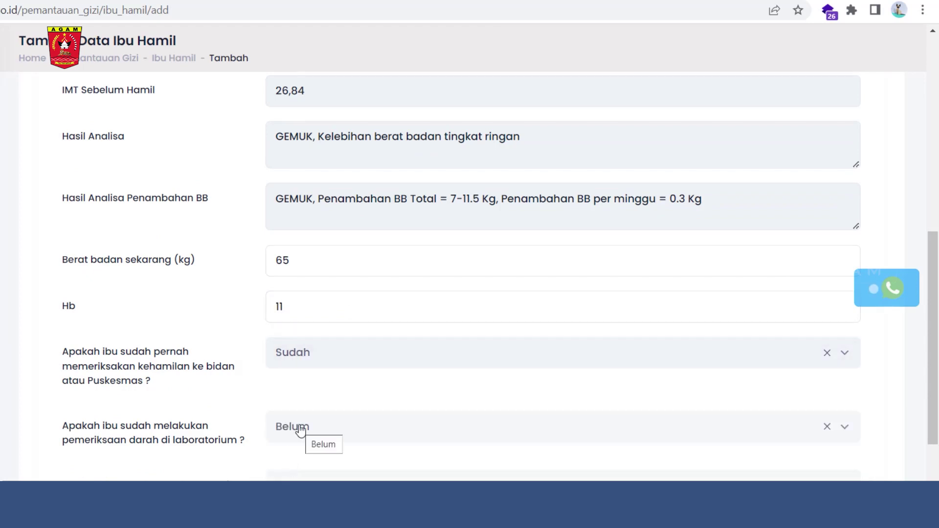
pyautogui.click(301, 430)
pyautogui.scroll(-3, 313, 391)
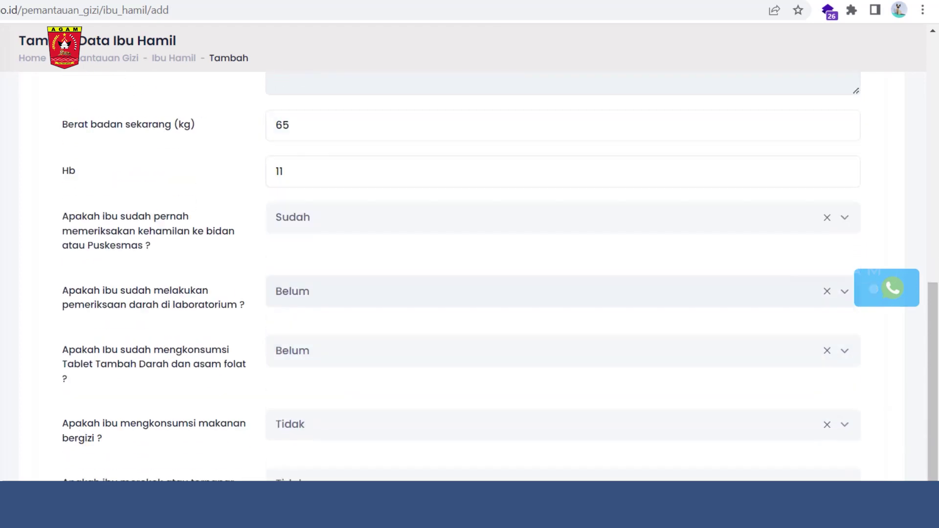
pyautogui.click(327, 356)
pyautogui.click(303, 446)
pyautogui.scroll(-3, 323, 406)
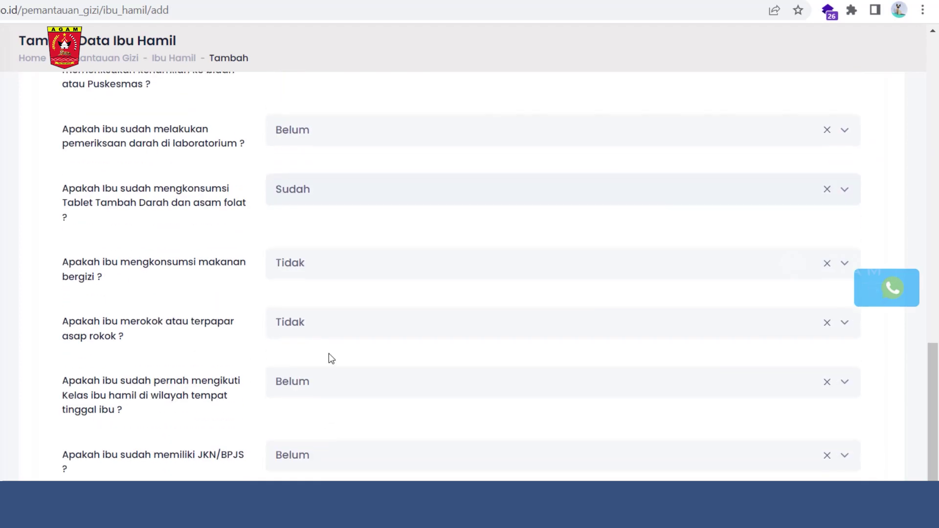
pyautogui.click(342, 274)
pyautogui.click(313, 371)
# Step: Answer Tidak for smoking exposure, Belum for mothers' class and Sudah for JKN/BPJS
pyautogui.click(323, 327)
pyautogui.click(313, 407)
pyautogui.click(322, 387)
pyautogui.click(308, 463)
pyautogui.scroll(-1, 313, 440)
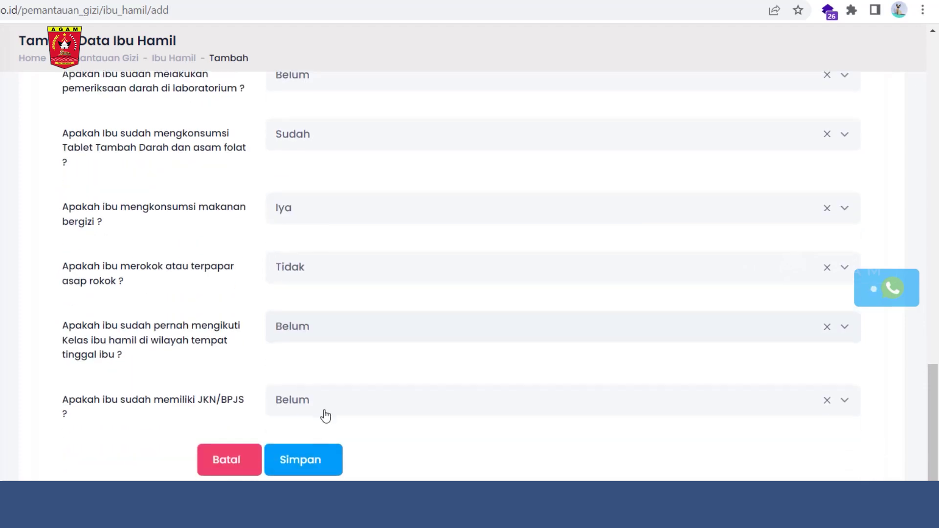
pyautogui.click(325, 409)
pyautogui.click(313, 503)
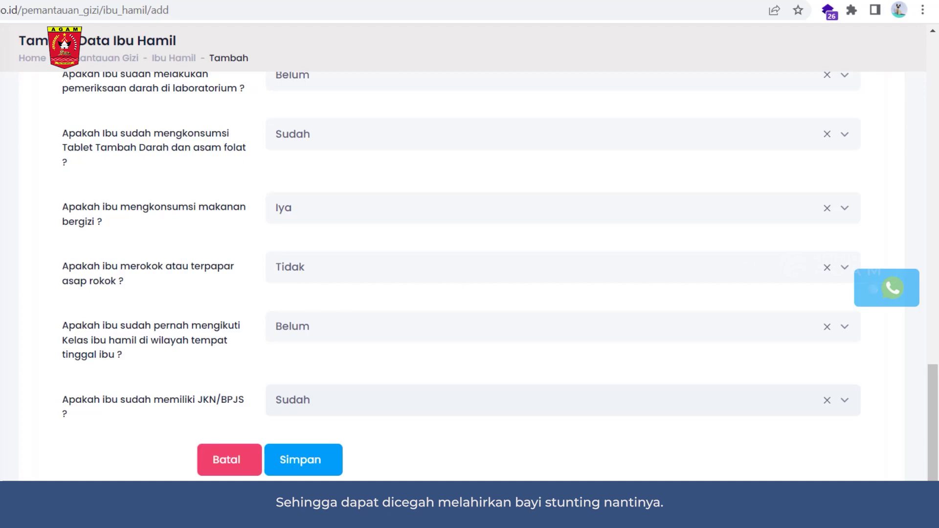
# Step: Save the Ibu Hamil record and dismiss the 'Data berhasil disimpan' notice
pyautogui.scroll(5, 470, 274)
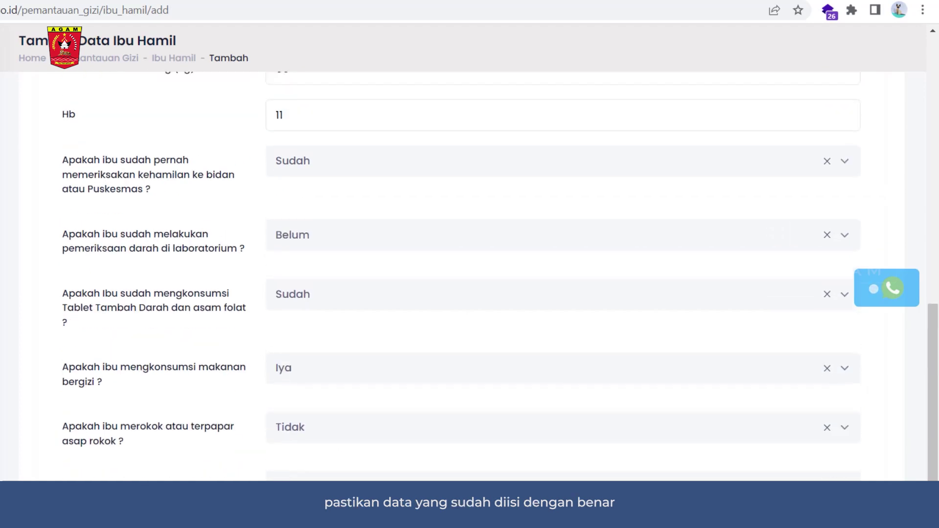
pyautogui.scroll(5, 469, 273)
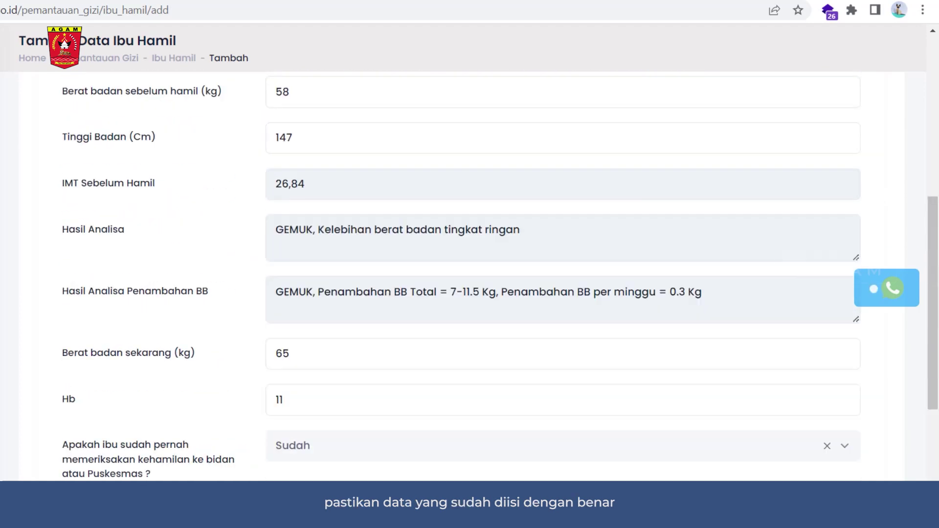
pyautogui.scroll(-10, 470, 274)
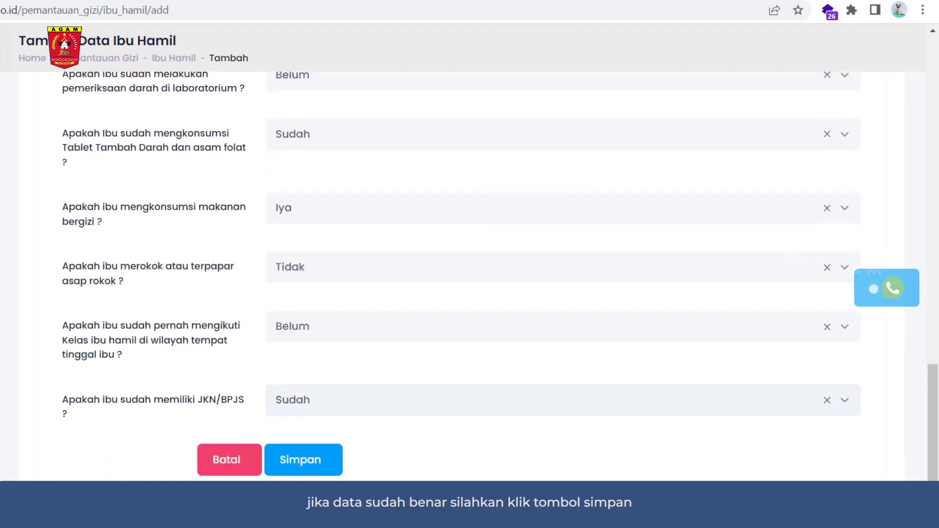
pyautogui.click(320, 467)
pyautogui.click(521, 355)
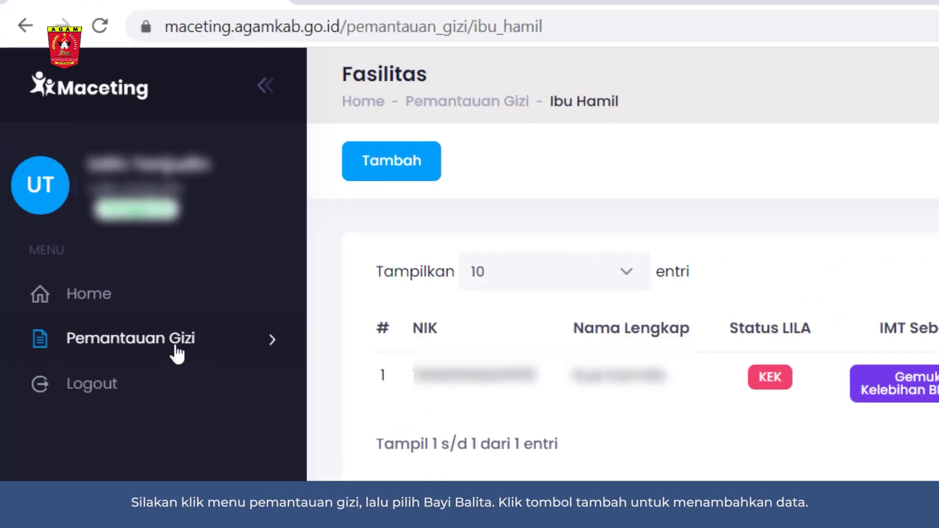
# Step: Go to the empty Bayi Balita list under Pemantauan Gizi
pyautogui.click(178, 352)
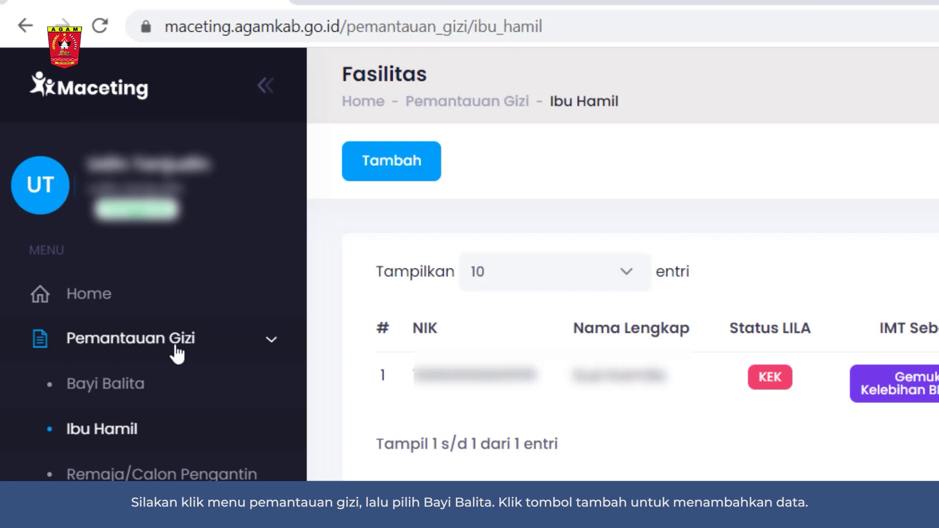
pyautogui.click(159, 391)
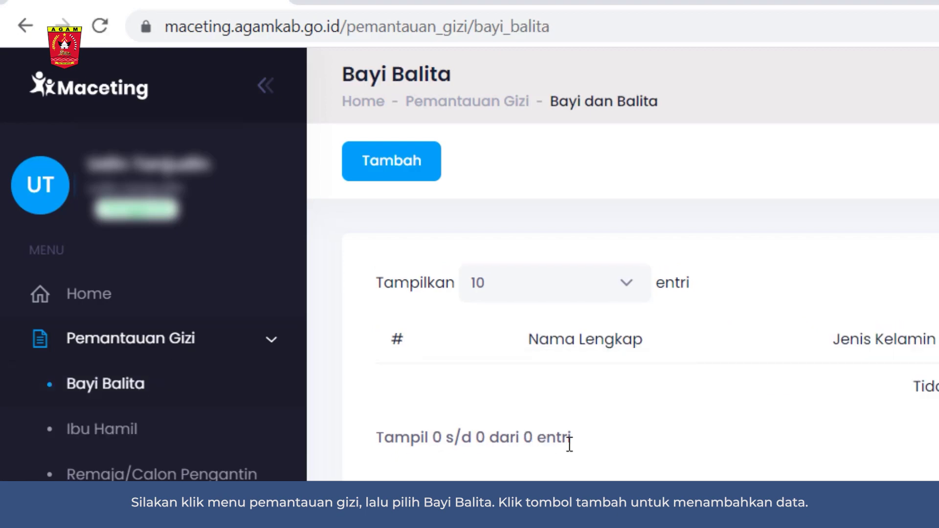
# Step: Start a toddler record with nagari LUBUK BASUNG, relationship Ayah and the child's name
pyautogui.click(414, 185)
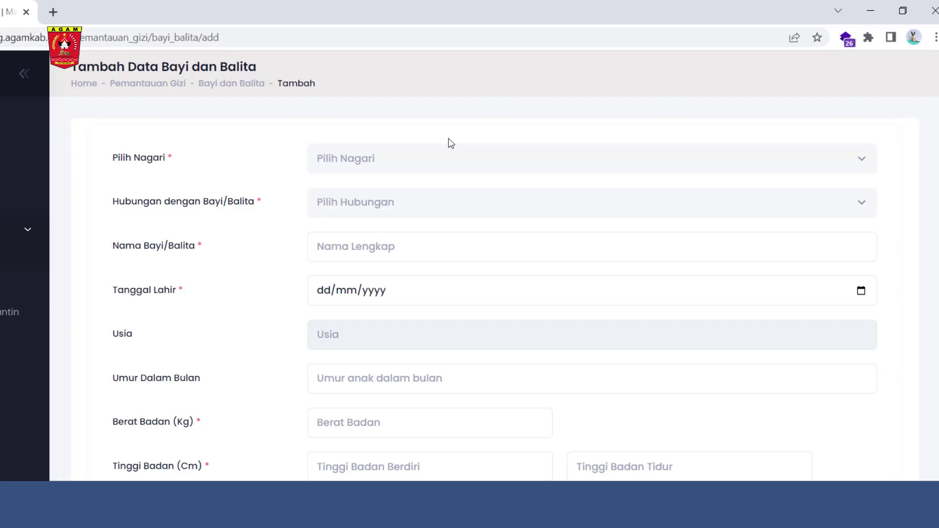
pyautogui.click(381, 167)
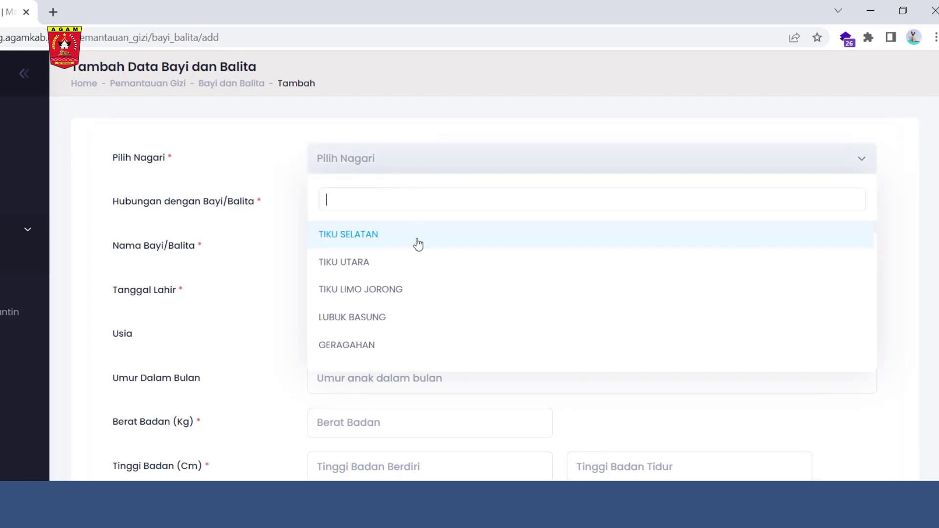
pyautogui.write('lubu')
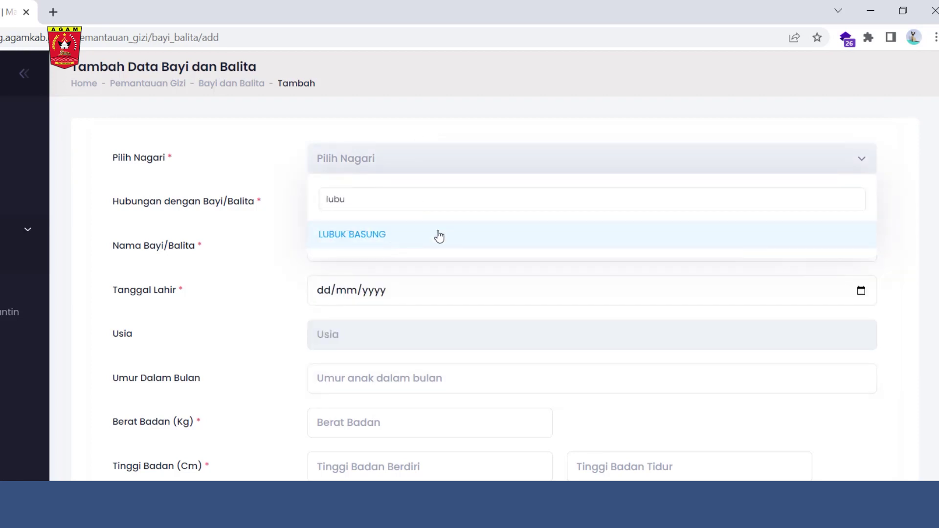
pyautogui.click(436, 234)
pyautogui.click(389, 203)
pyautogui.click(367, 283)
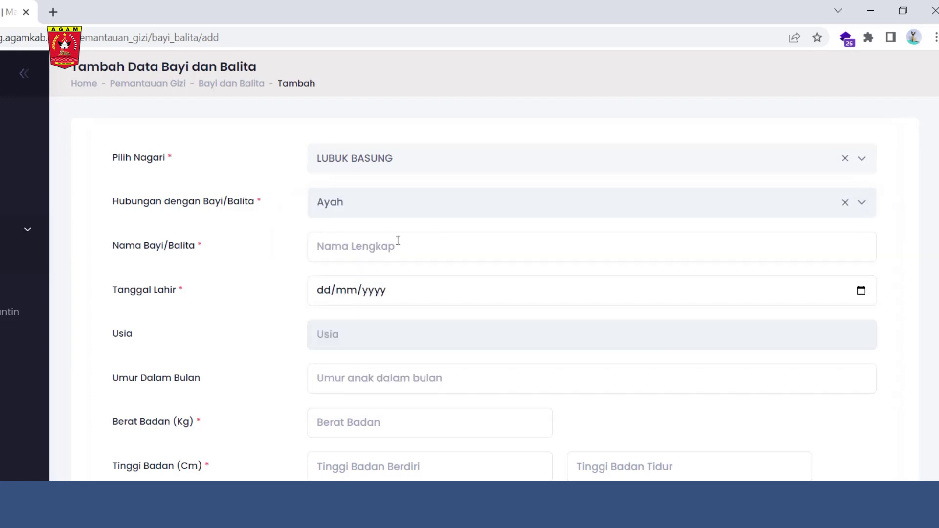
pyautogui.click(399, 238)
pyautogui.write('Ra')
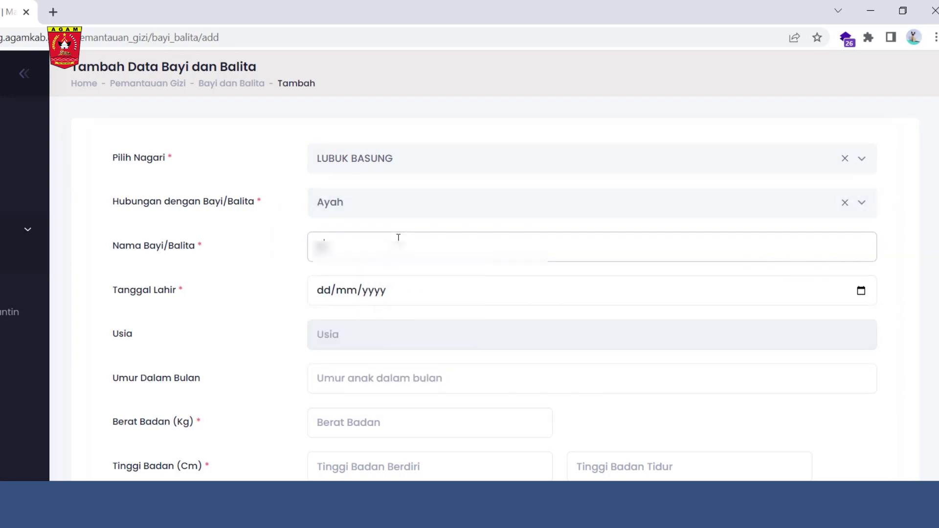
pyautogui.write('hmadani')
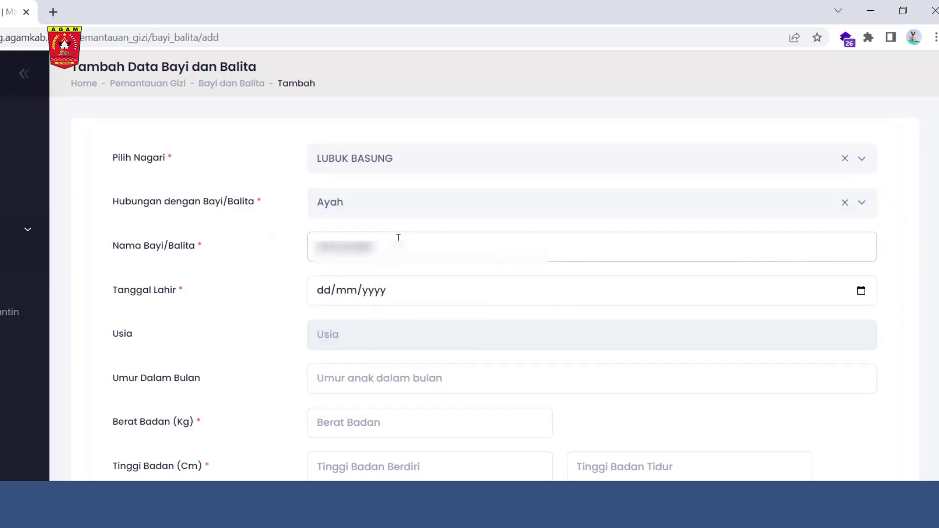
# Step: Set the child's birth date to 5 June 2019
pyautogui.click(861, 290)
pyautogui.click(348, 322)
pyautogui.scroll(3, 390, 390)
pyautogui.click(342, 380)
pyautogui.click(363, 391)
pyautogui.click(386, 388)
# Step: Enter weight 9 kg, standing height 65 cm and lying height 68 cm
pyautogui.scroll(-3, 379, 409)
pyautogui.click(364, 288)
pyautogui.write('9')
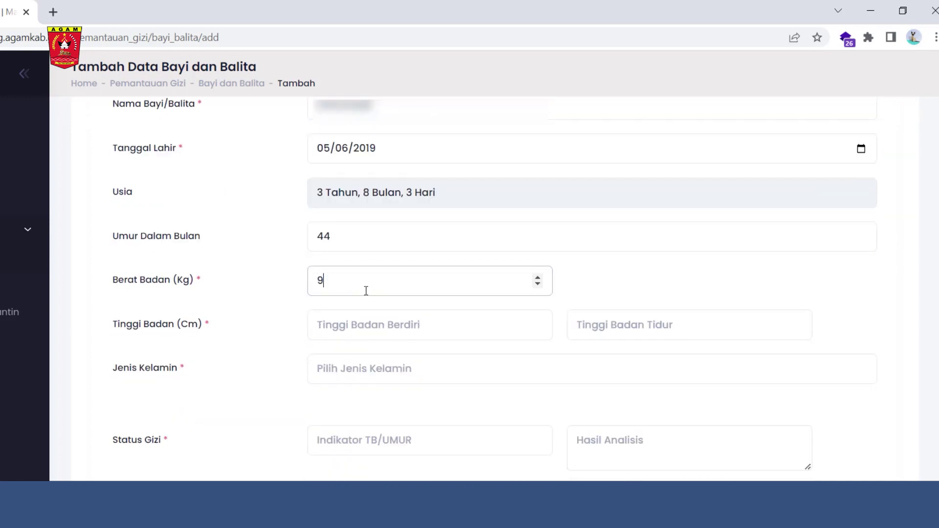
pyautogui.click(417, 325)
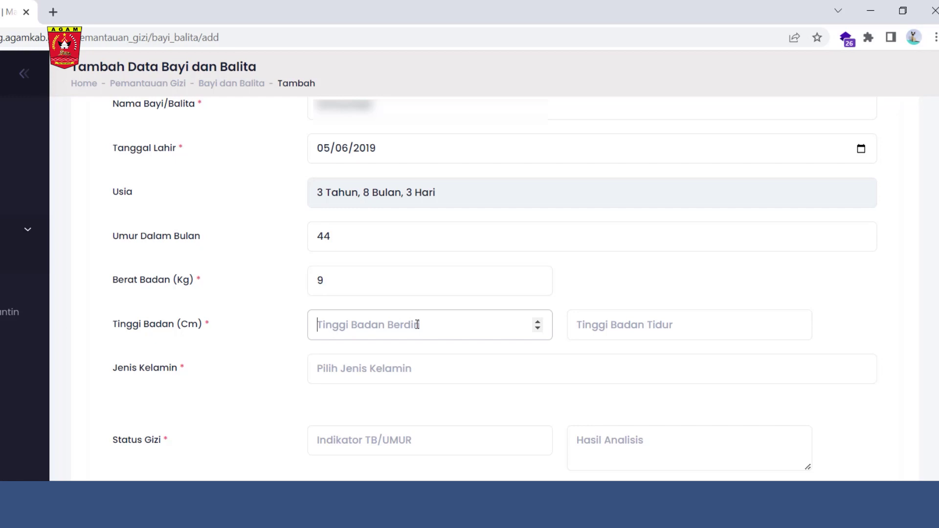
pyautogui.write('65')
pyautogui.click(664, 325)
pyautogui.write('68')
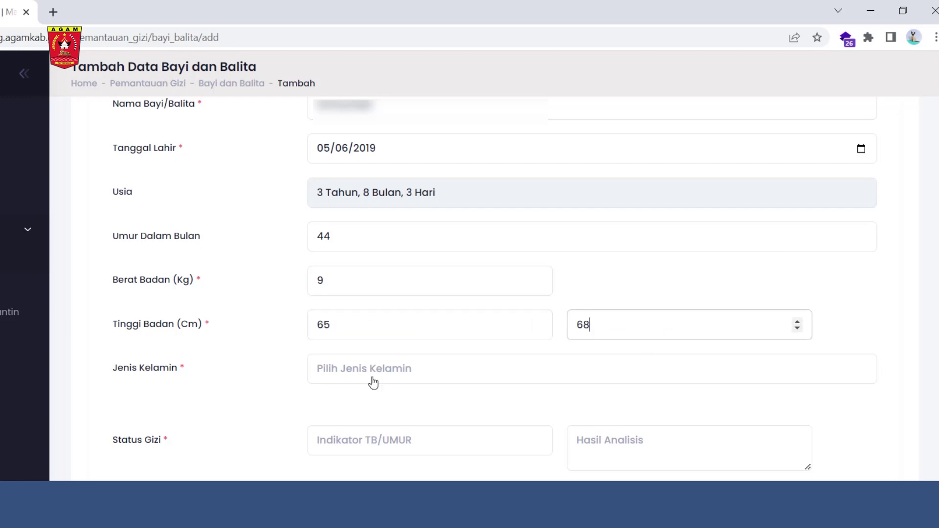
pyautogui.click(373, 383)
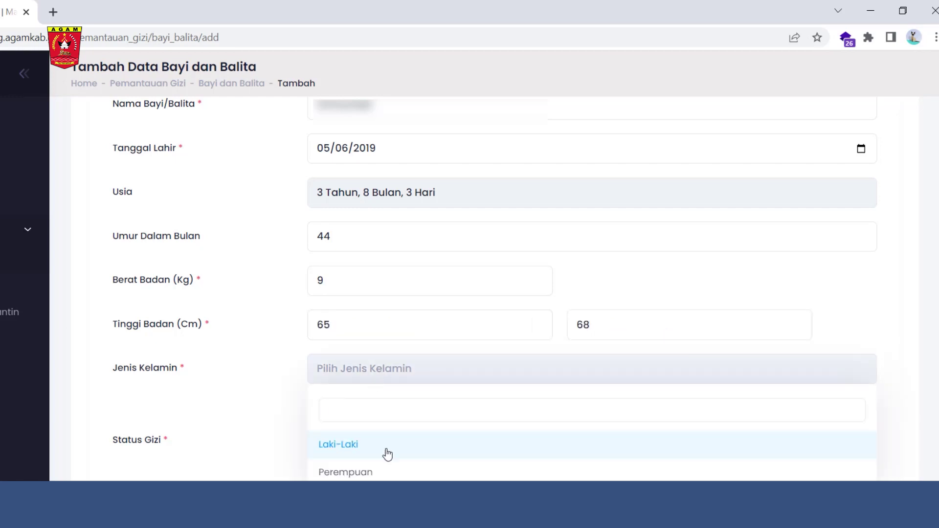
# Step: Set the child's sex to Perempuan and tick the height-for-age, weight-for-height and weight-for-age indicators
pyautogui.click(359, 475)
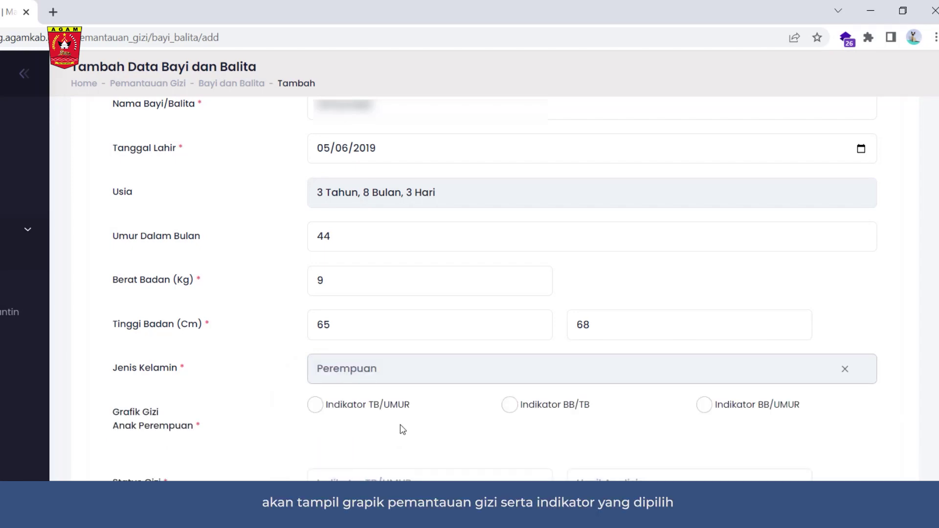
pyautogui.scroll(-2, 403, 430)
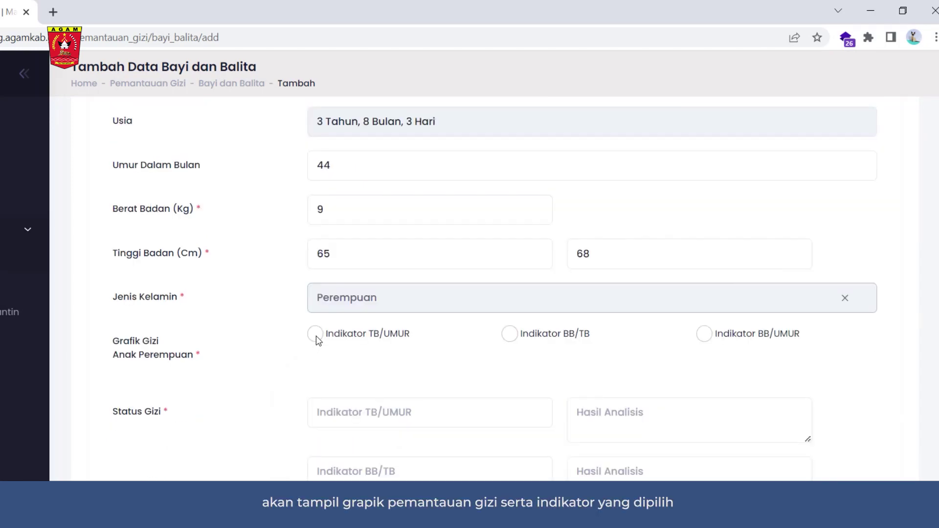
pyautogui.click(316, 338)
pyautogui.scroll(-5, 402, 381)
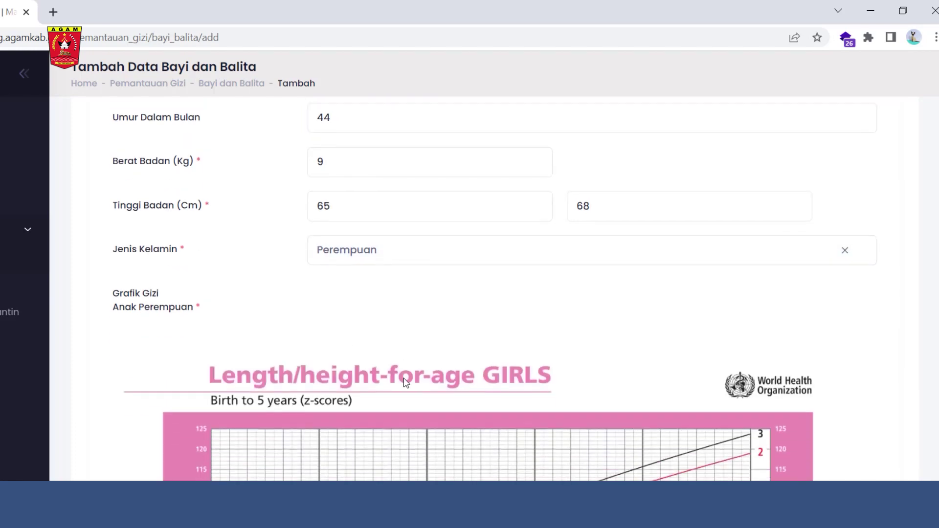
pyautogui.scroll(-3, 401, 392)
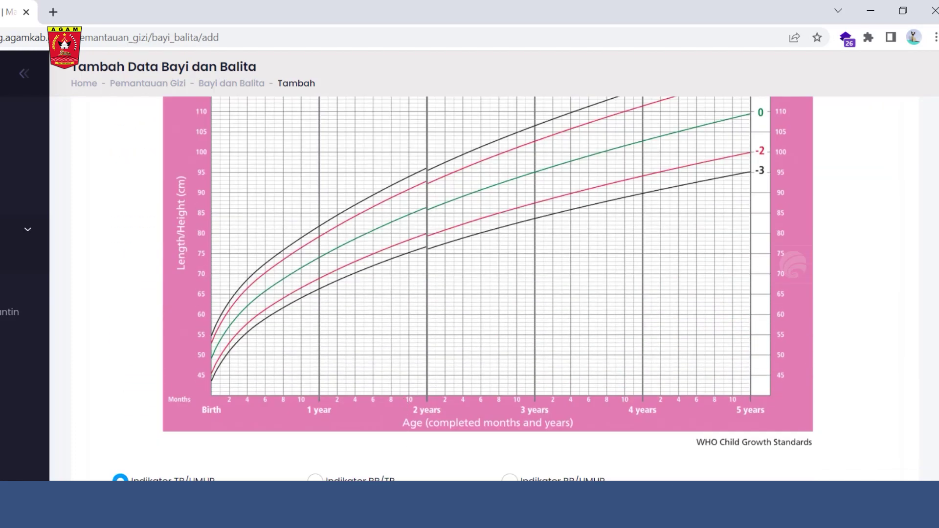
pyautogui.click(316, 479)
pyautogui.click(510, 478)
pyautogui.scroll(-4, 509, 392)
# Step: Enter Status Gizi z-scores -2 (height-for-age), -3 (weight-for-height) and -1 (weight-for-age)
pyautogui.click(337, 319)
pyautogui.write('-2')
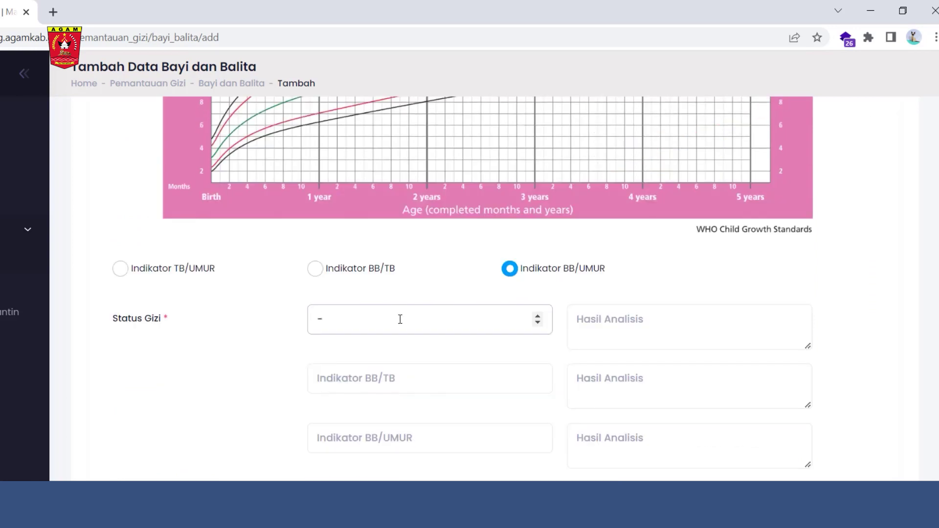
pyautogui.click(399, 387)
pyautogui.write('-3')
pyautogui.click(367, 439)
pyautogui.write('-1')
# Step: Save the Bayi Balita record and acknowledge the confirmation message
pyautogui.scroll(3, 367, 438)
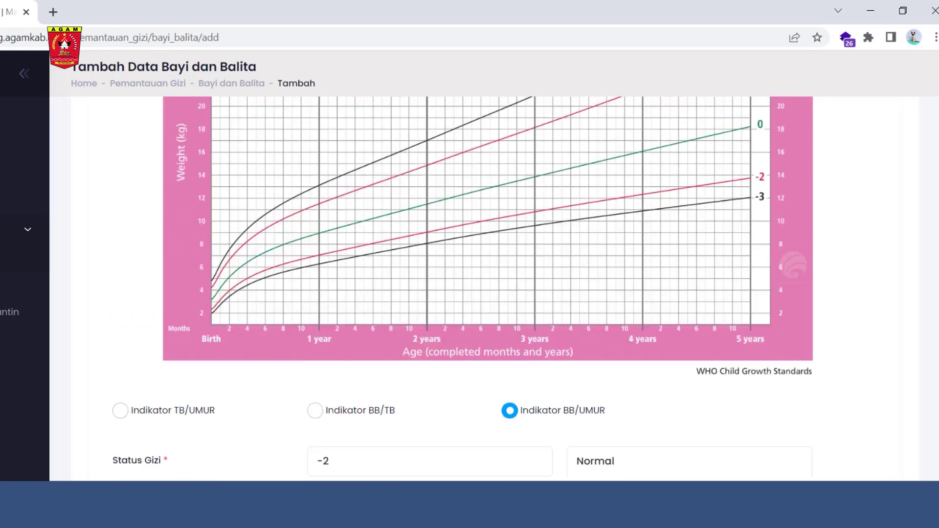
pyautogui.scroll(4, 491, 440)
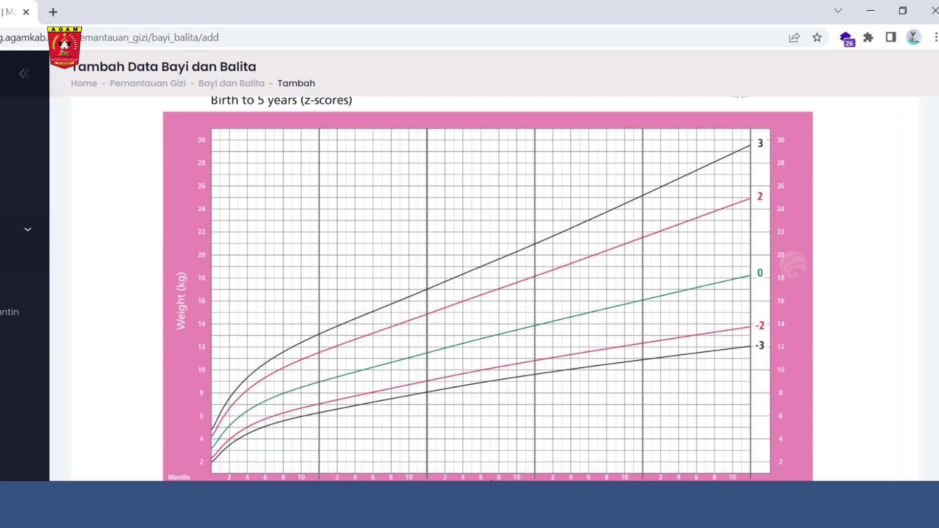
pyautogui.scroll(-6, 491, 440)
pyautogui.scroll(-2, 491, 482)
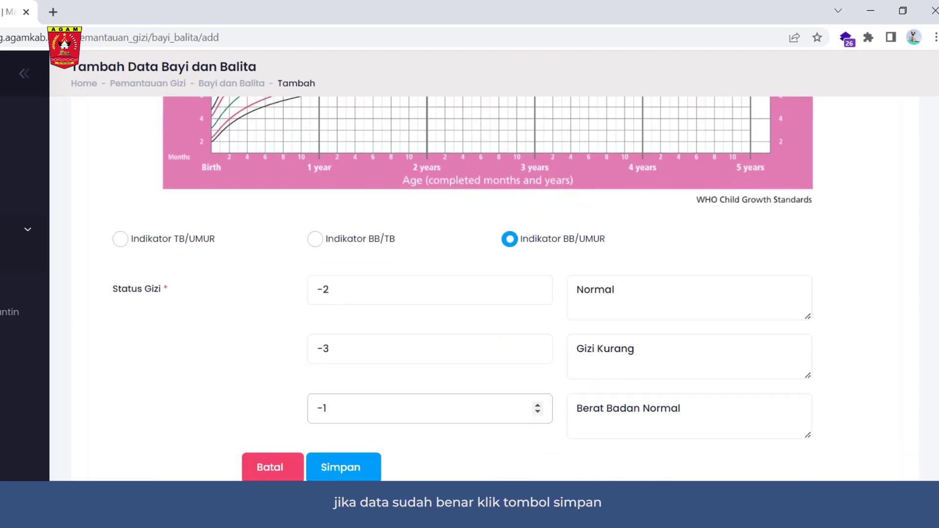
pyautogui.click(373, 477)
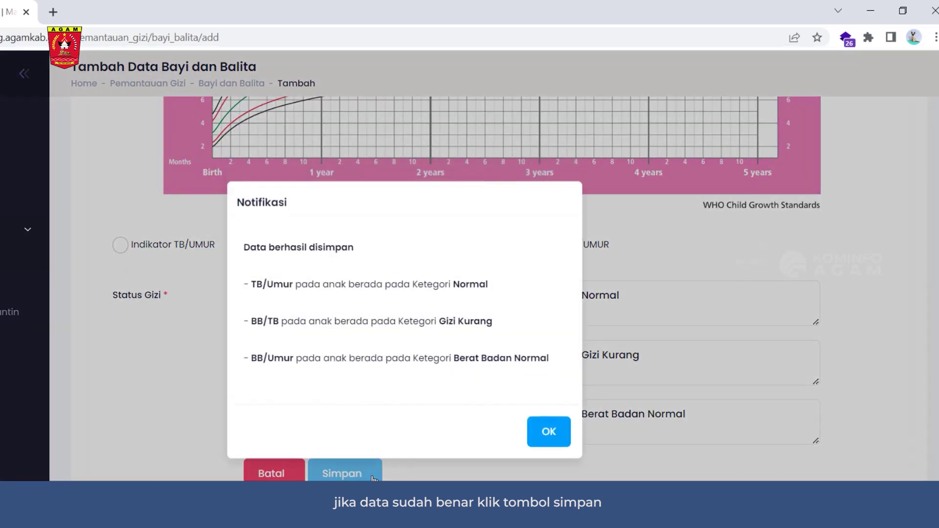
pyautogui.click(548, 434)
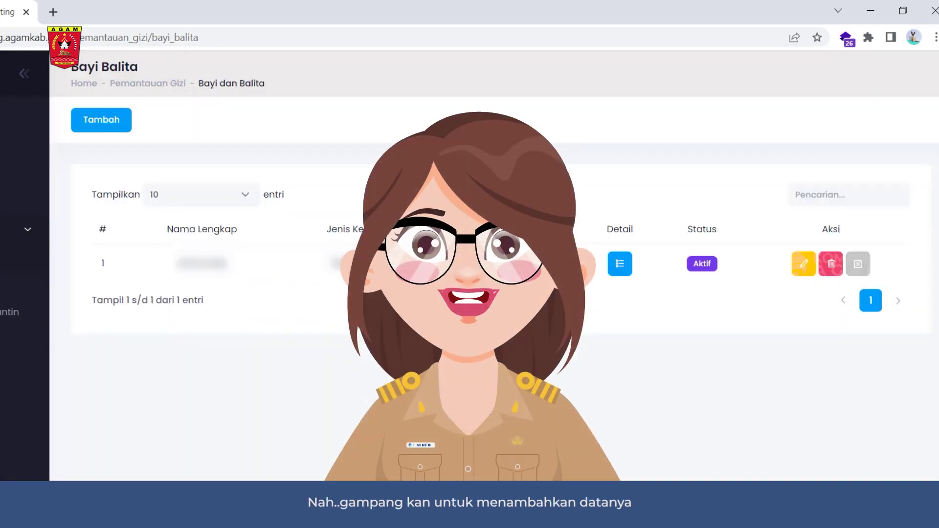